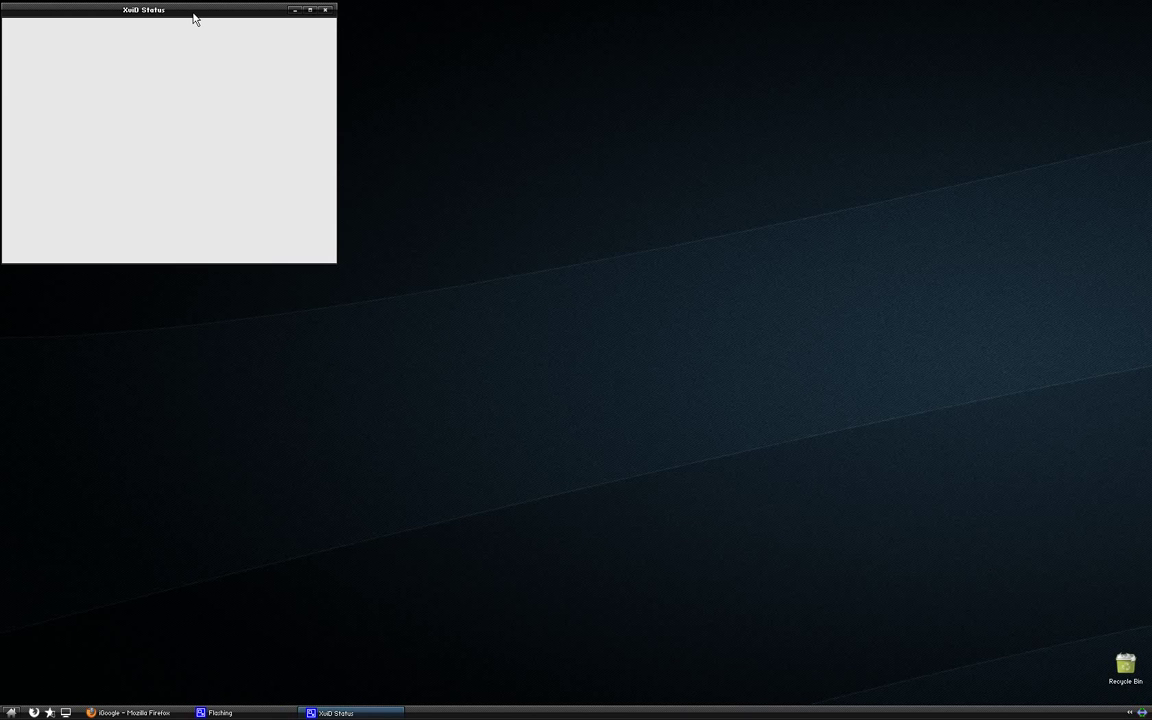
Step: Drag the XviD Status window aside so the desktop is clear
drag(194, 18, 368, 23)
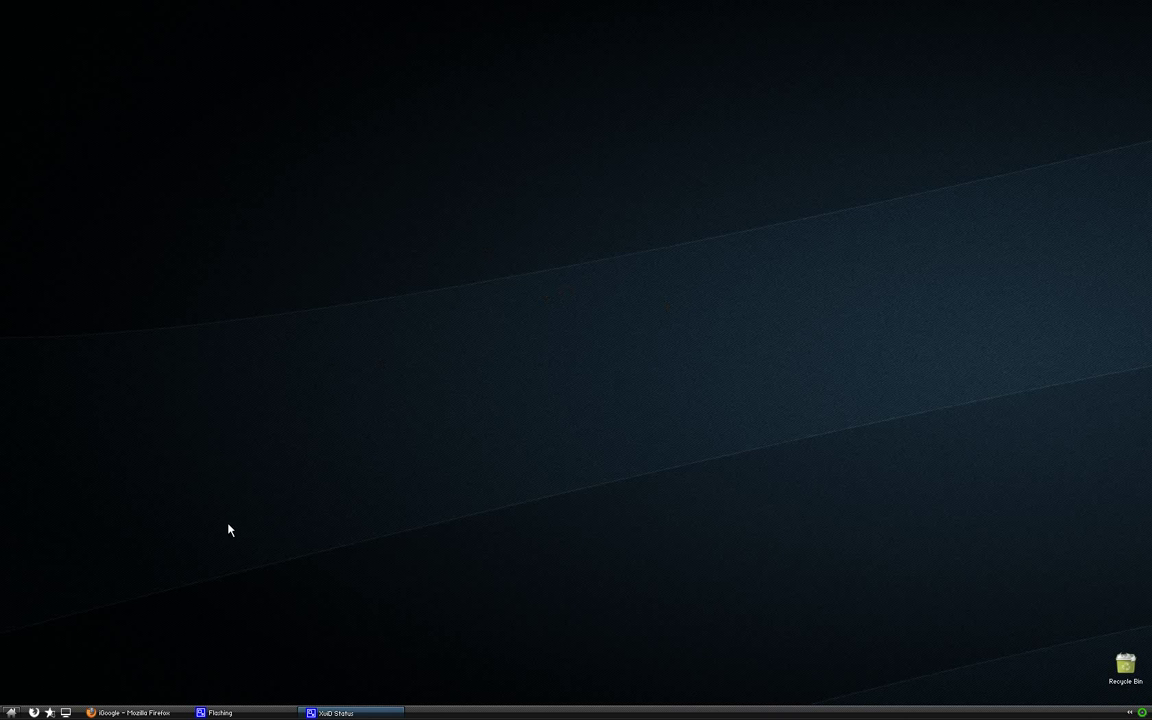
Step: Search the web in Firefox for 'uxtheme patcher'
click(143, 713)
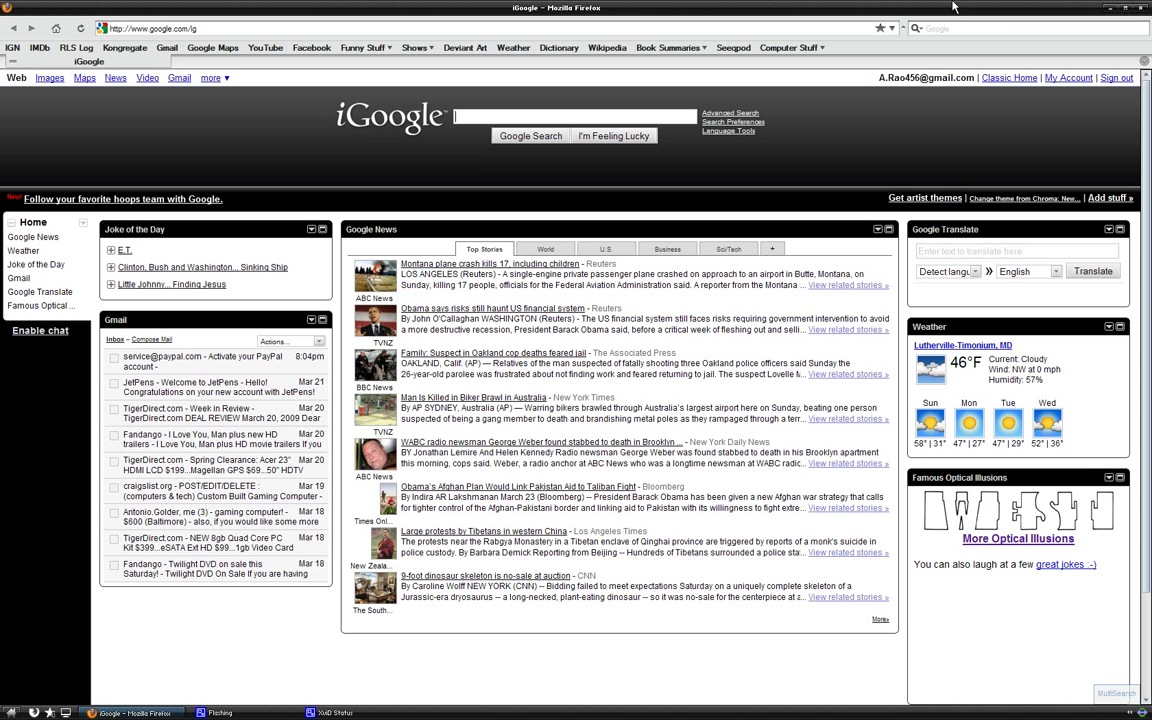
click(967, 28)
text(uxtheme pa)
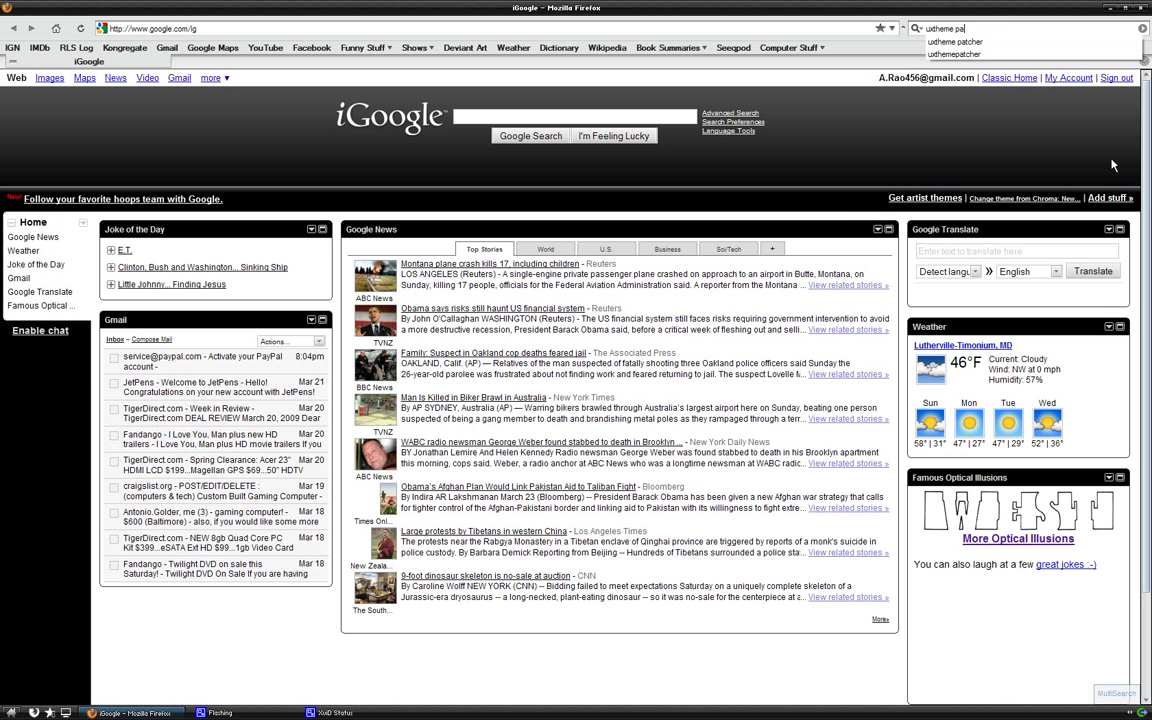
text(tcher)
key(Return)
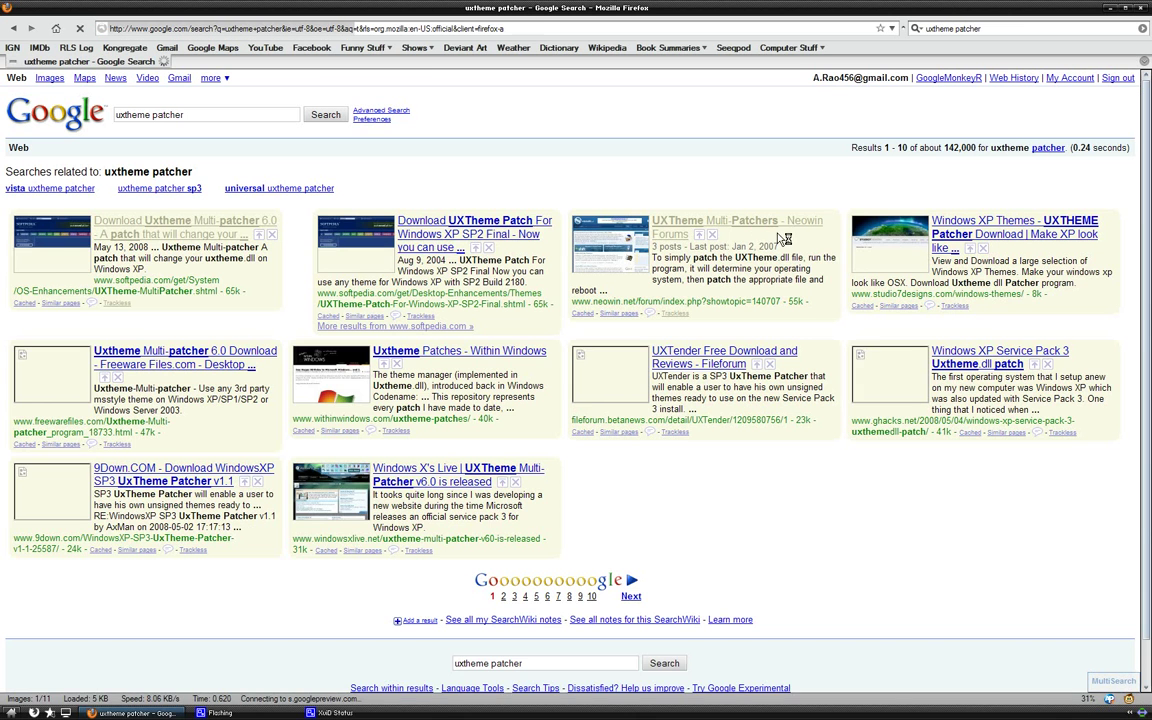
Step: Open Softpedia's Uxtheme Multi-patcher 6.0 result and download it from the US mirror
click(155, 226)
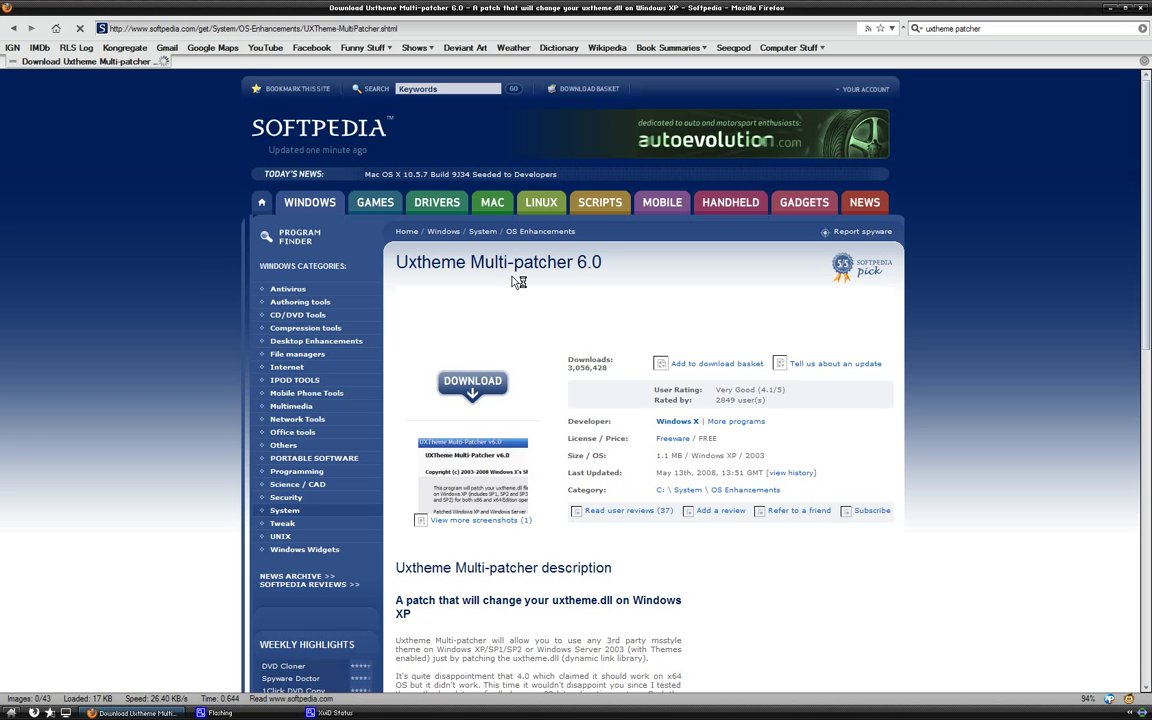
click(467, 385)
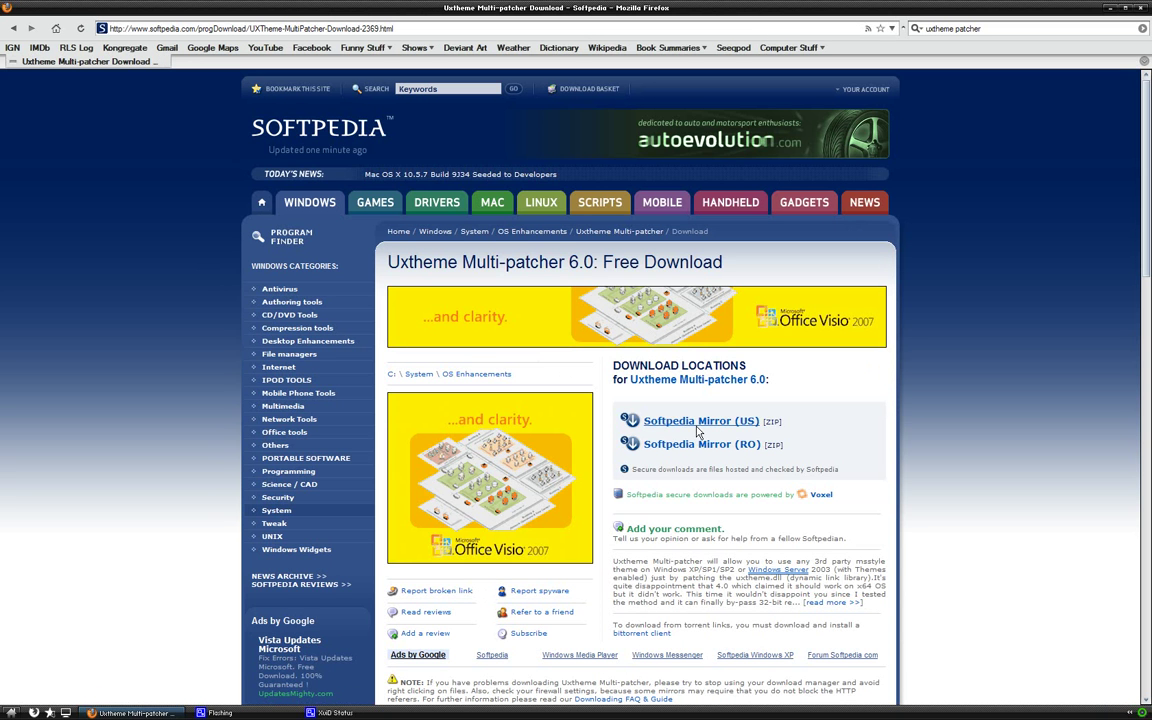
click(652, 421)
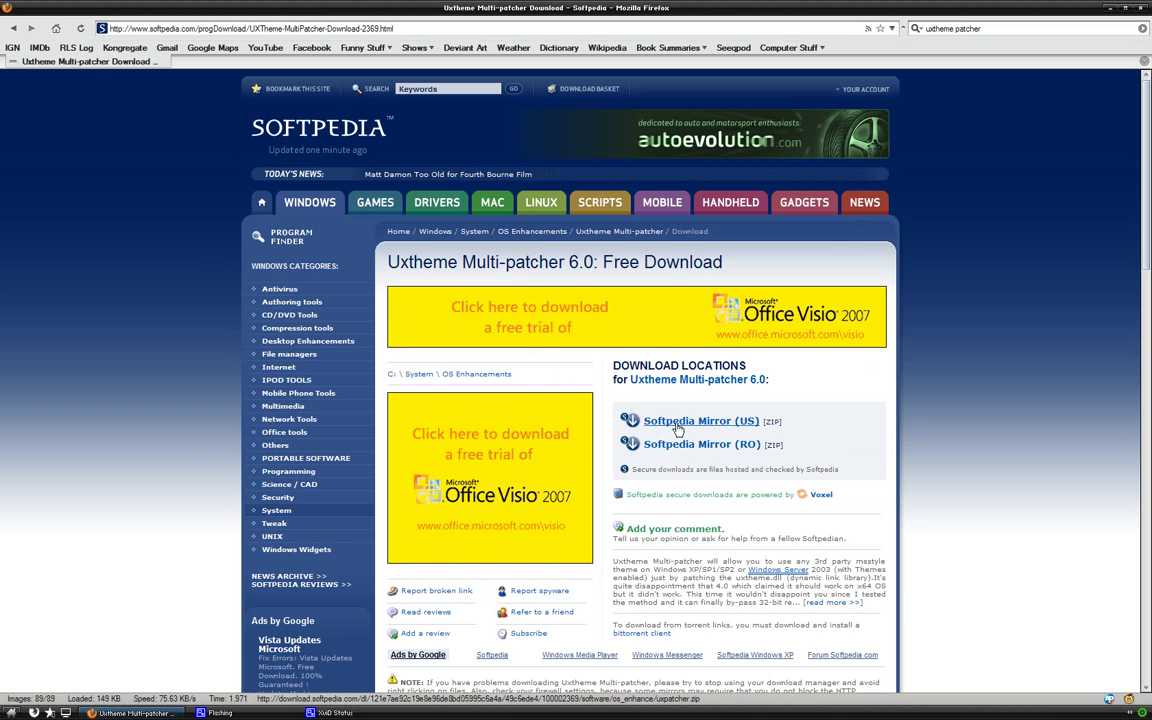
Step: Browse to D:\Downloads\Program DLs\uxpatcher and launch UXTheme Multi-Patcher 6.0.exe
key(super+e)
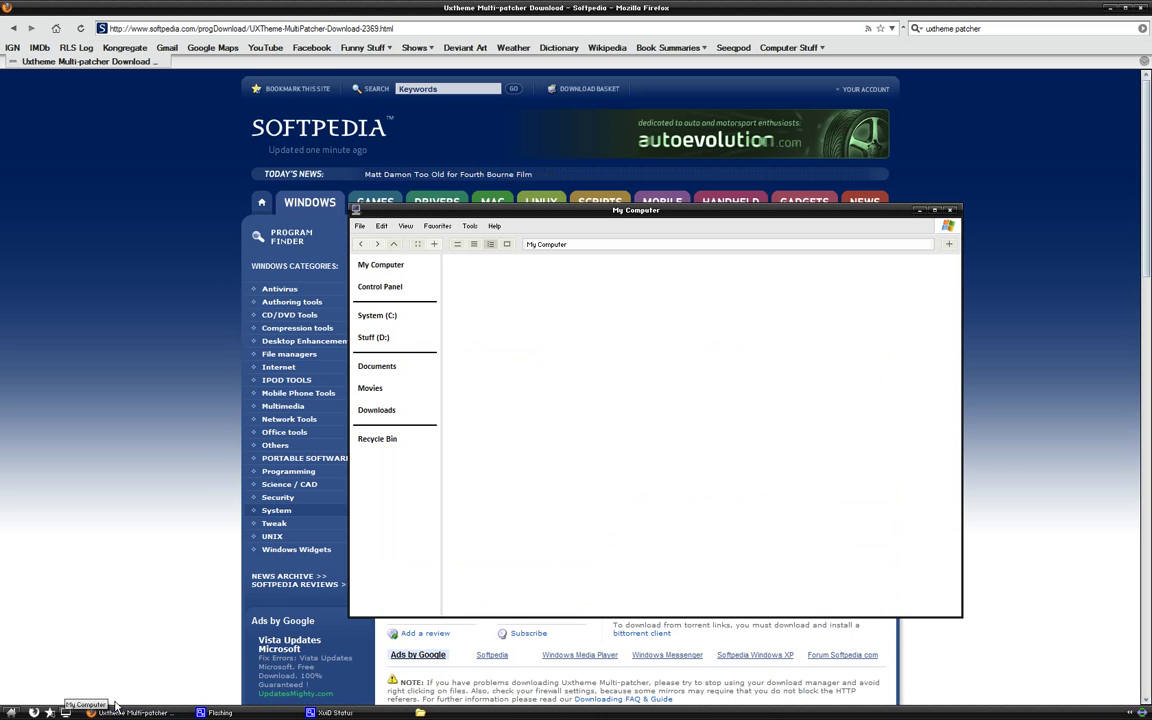
click(389, 411)
double_click(425, 255)
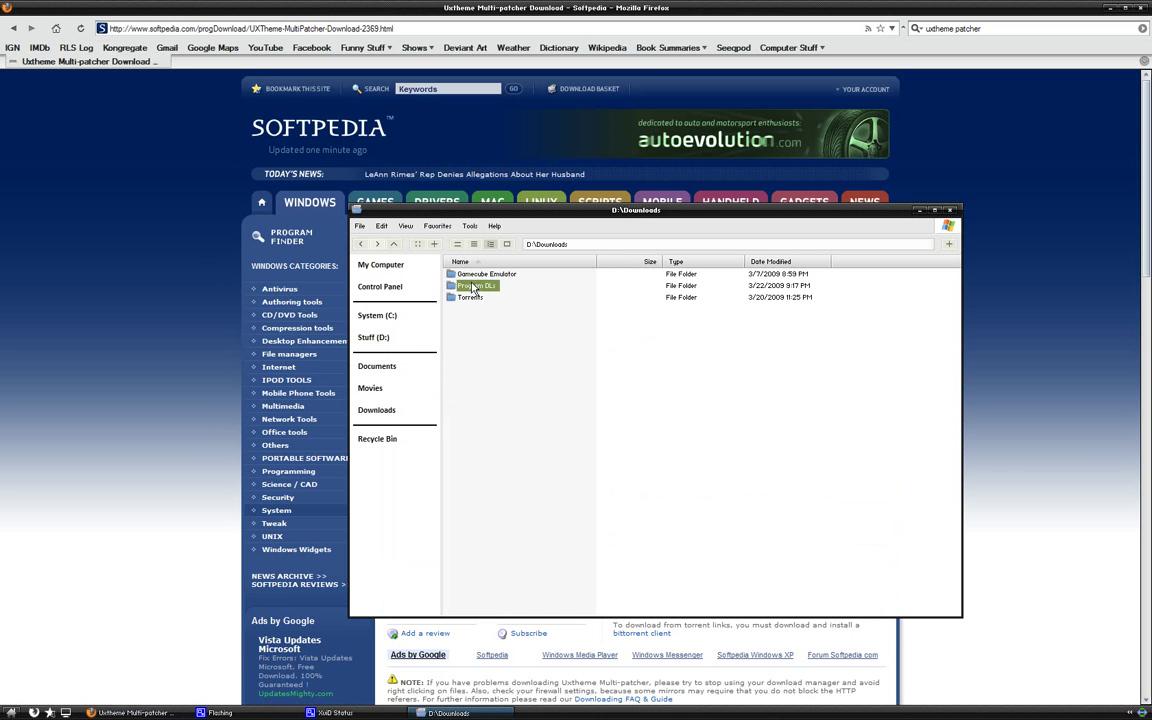
scroll(462, 432, down, 7)
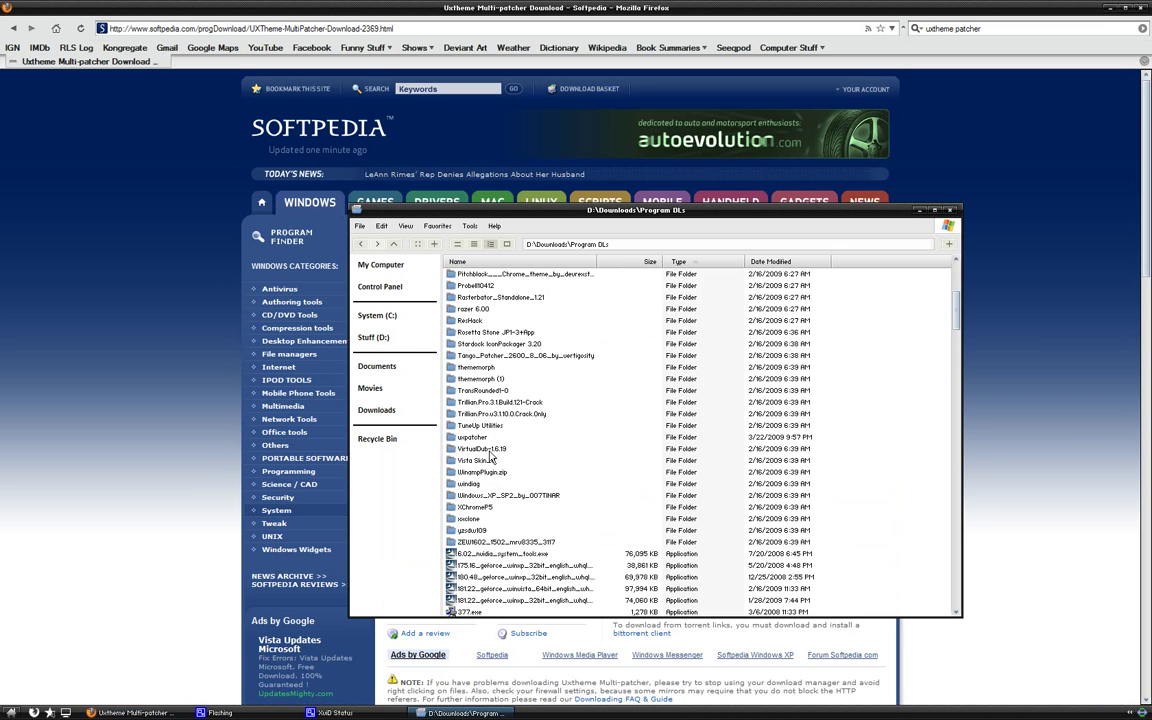
double_click(462, 437)
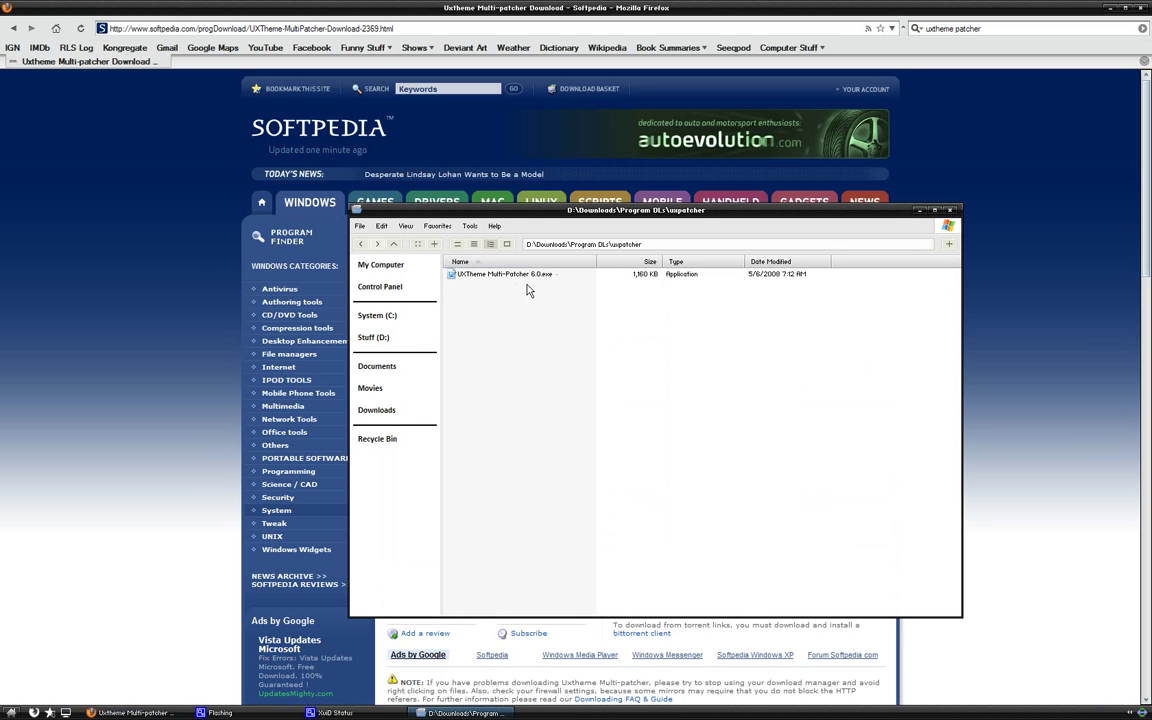
click(534, 278)
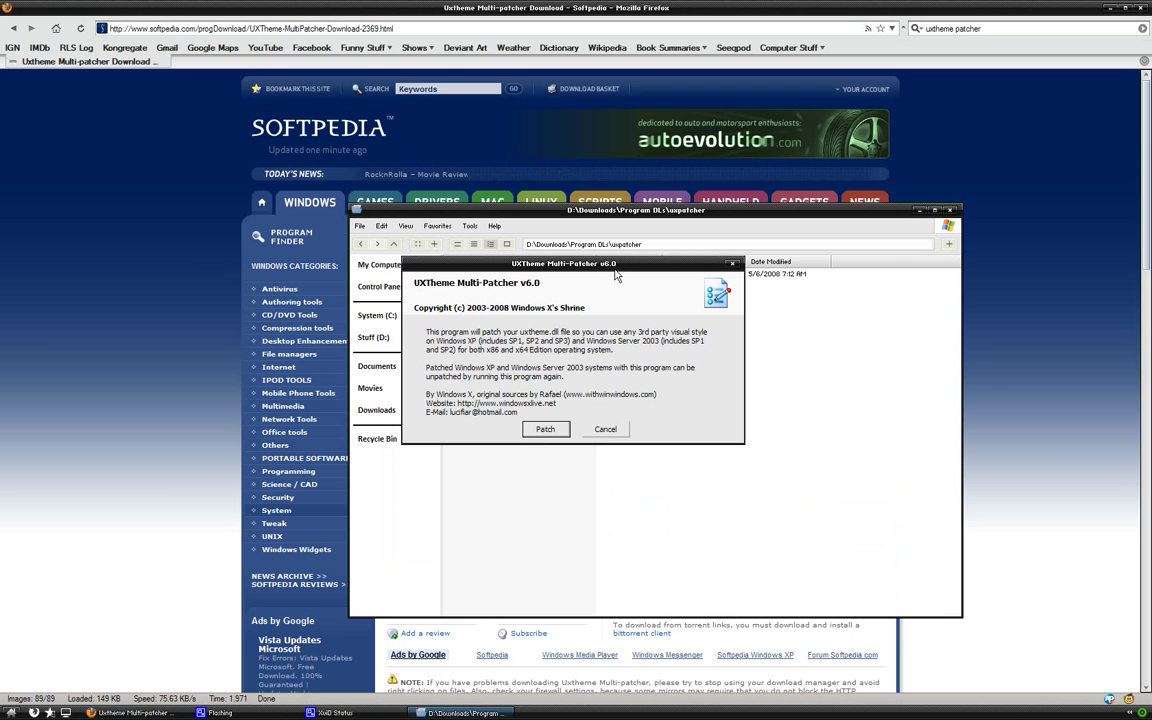
Step: Patch uxtheme.dll, confirm the detected Windows XP SP3, and minimize Firefox
drag(615, 265, 695, 328)
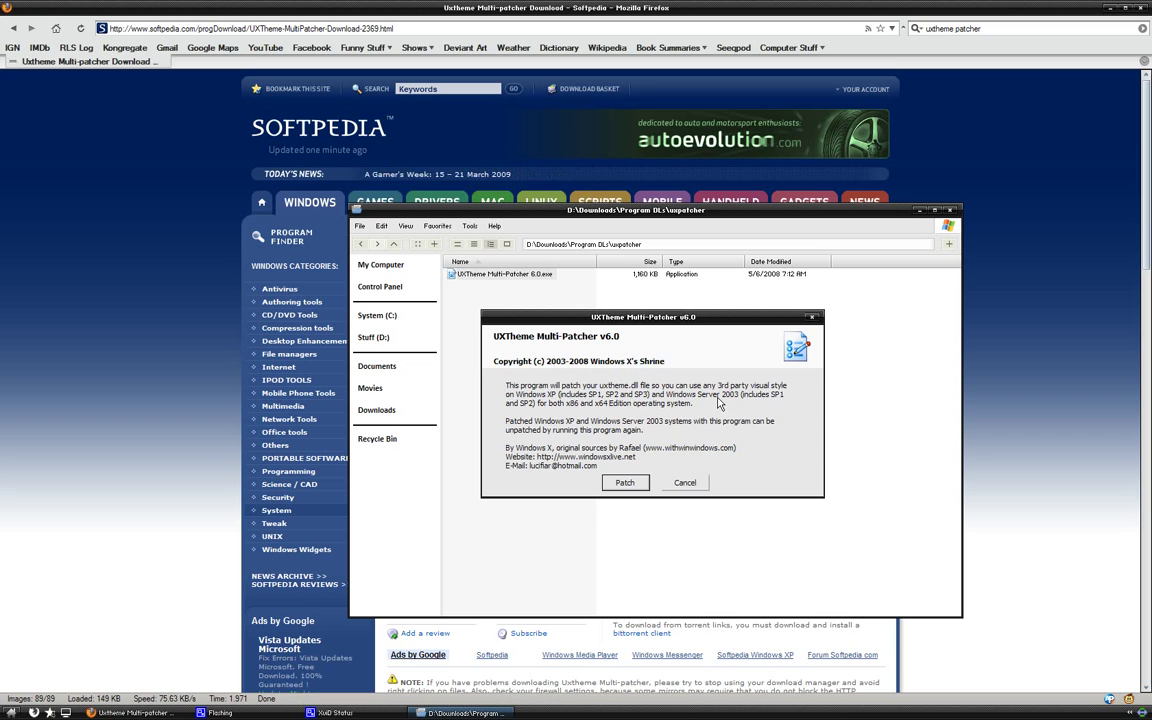
click(641, 485)
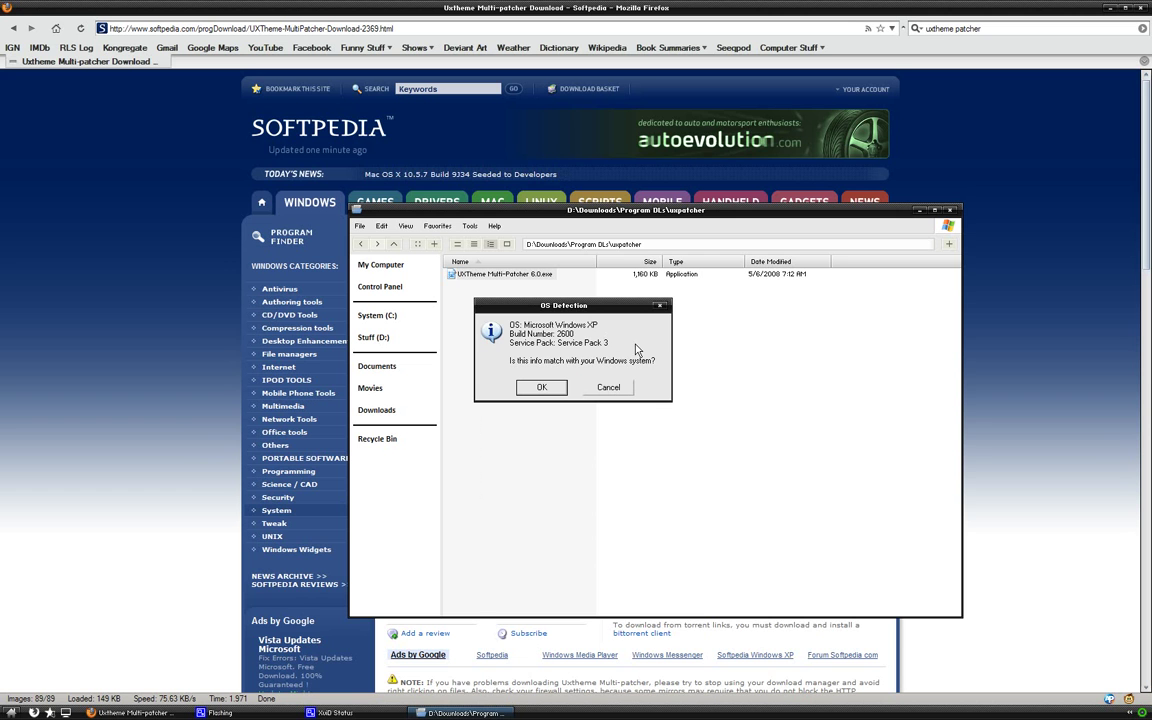
click(538, 387)
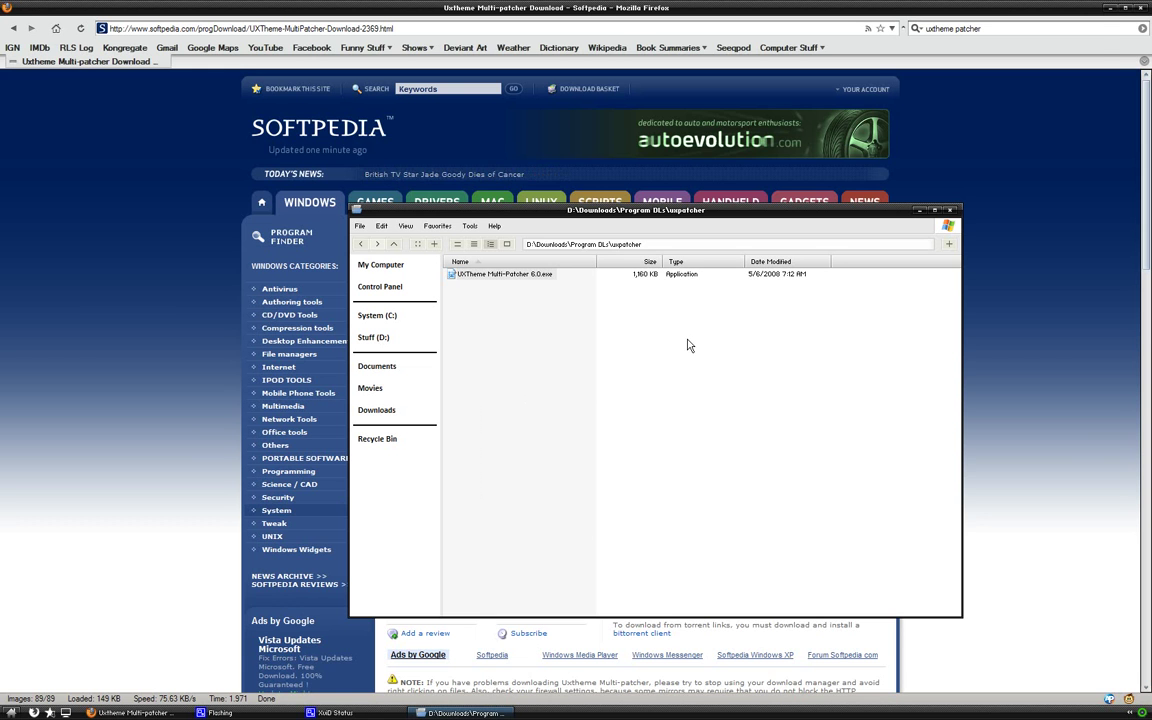
click(1109, 8)
Step: Move the Explorer window aside while the patch runs until the File Protection prompt appears
drag(694, 215, 457, 101)
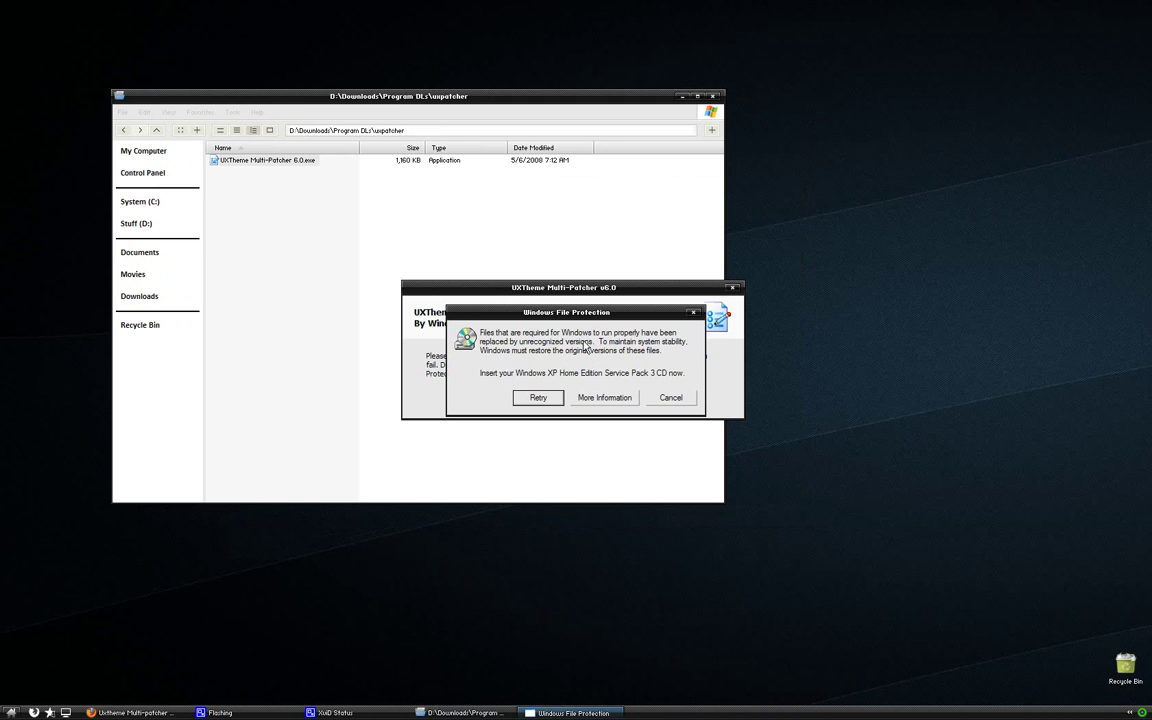
mouse_move(578, 314)
mouse_down()
mouse_move(586, 334)
mouse_move(578, 309)
mouse_up()
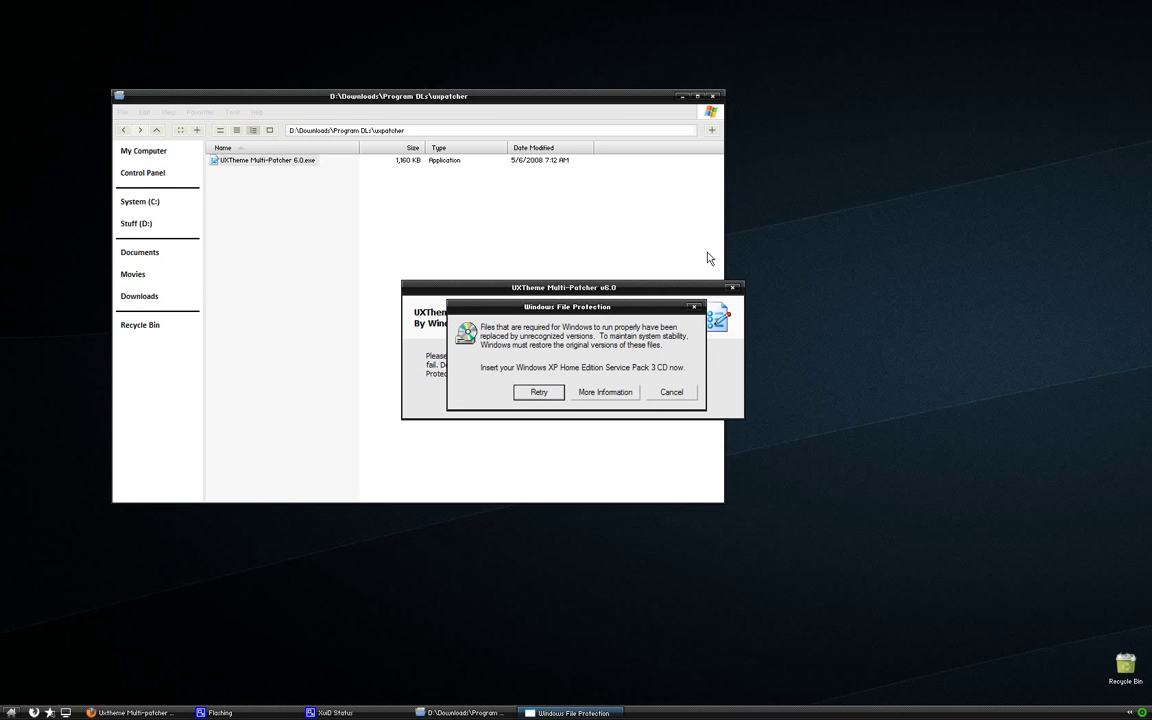
Step: Cancel the file restore, keep patched files, skip the restart, and close the uxpatcher folder
click(672, 392)
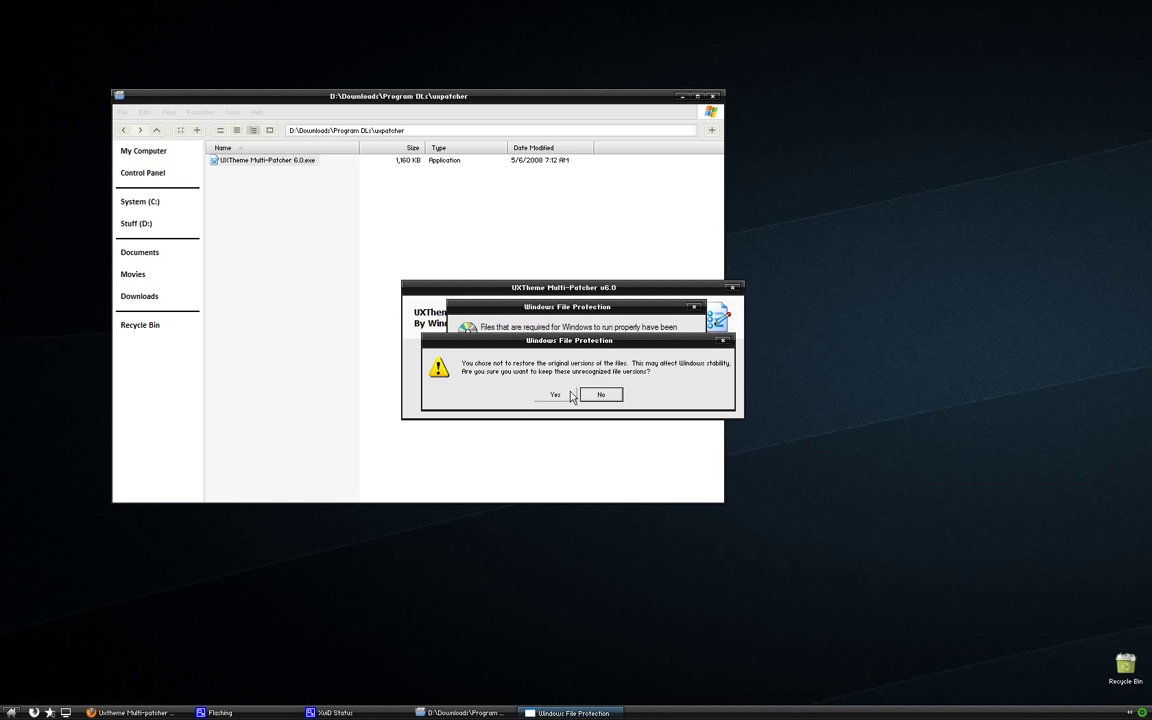
click(571, 396)
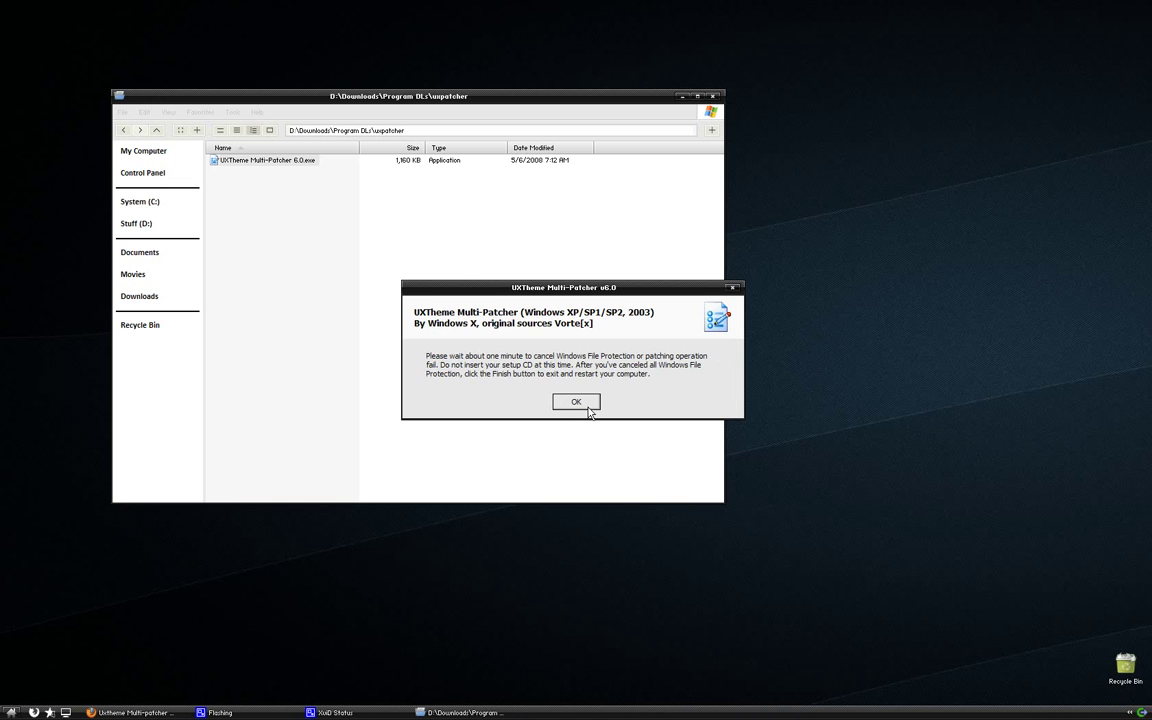
click(586, 403)
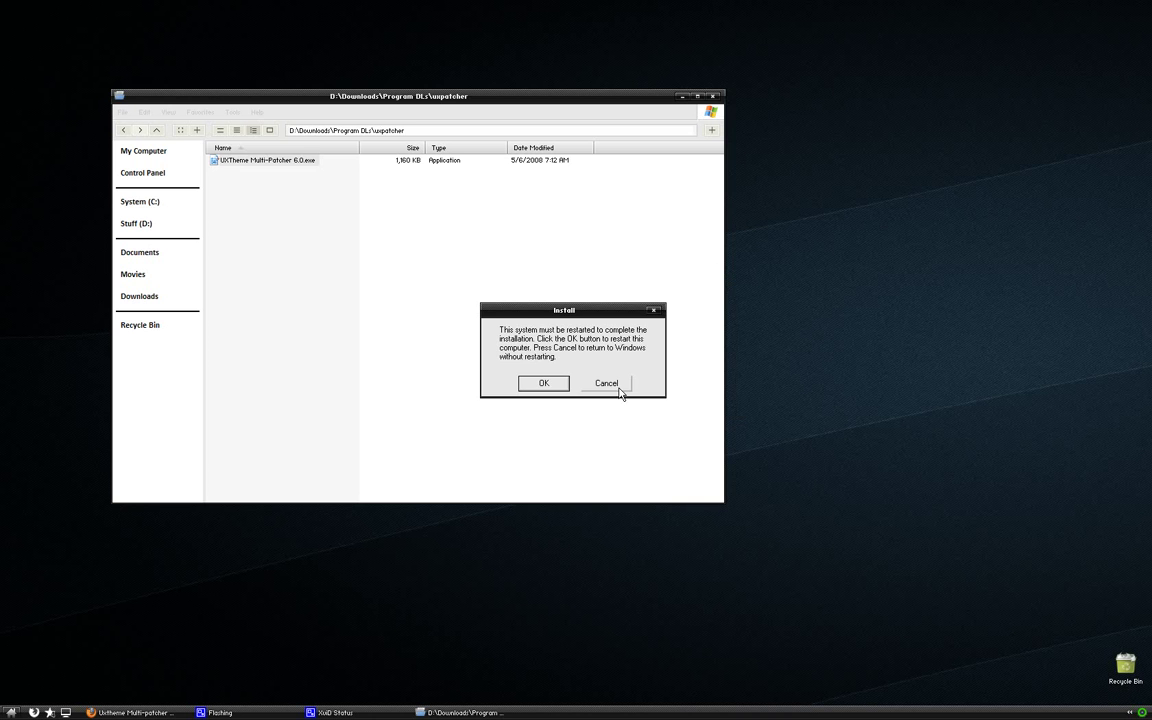
click(619, 387)
click(180, 149)
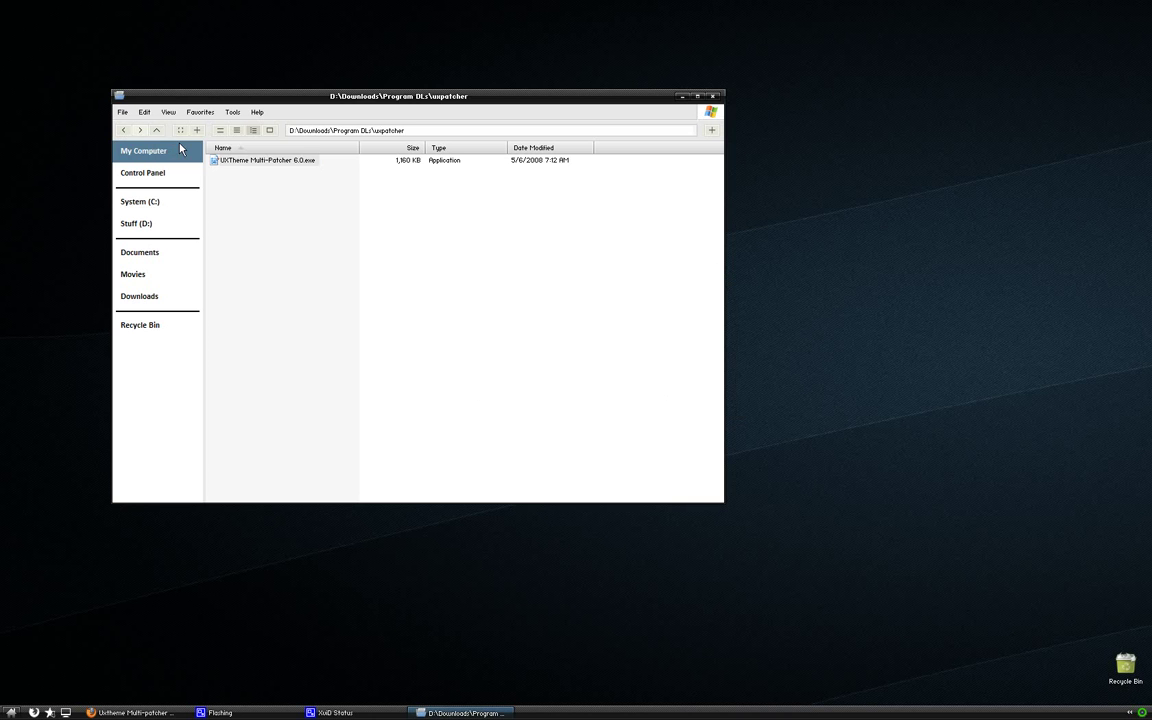
click(713, 96)
Step: Open deviantArt and browse Customization > Skins & Themes > Windows Utilities > Visual Styles
click(170, 712)
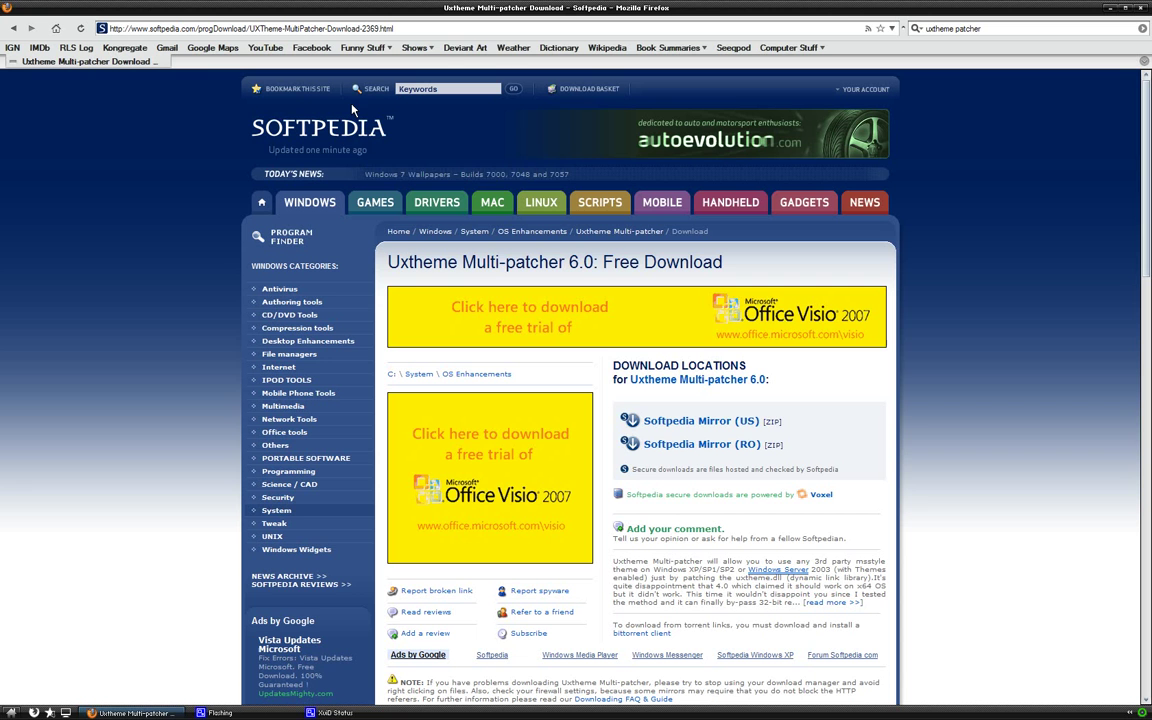
click(458, 50)
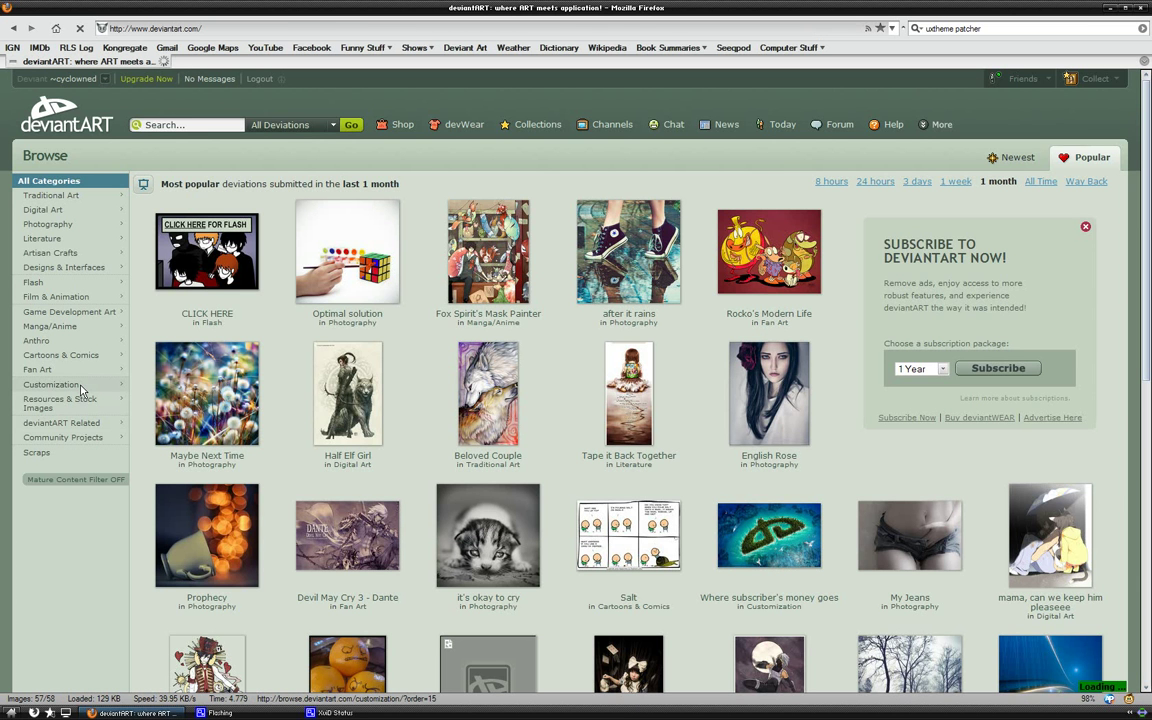
click(82, 388)
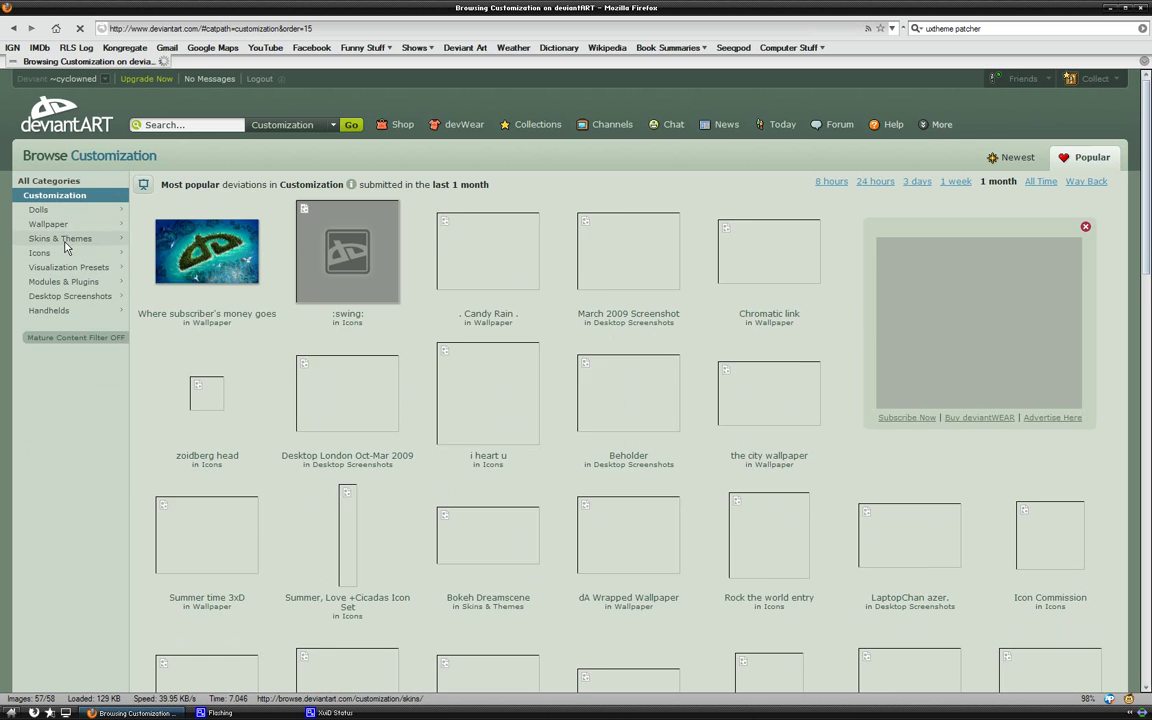
click(68, 240)
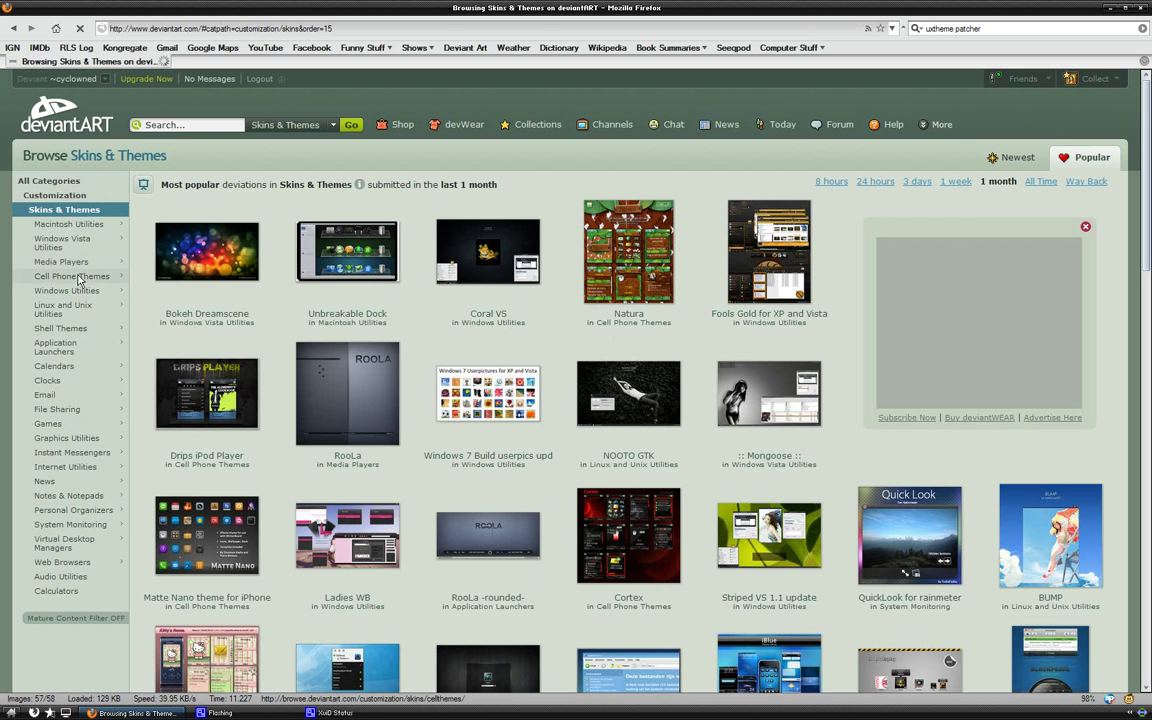
click(66, 290)
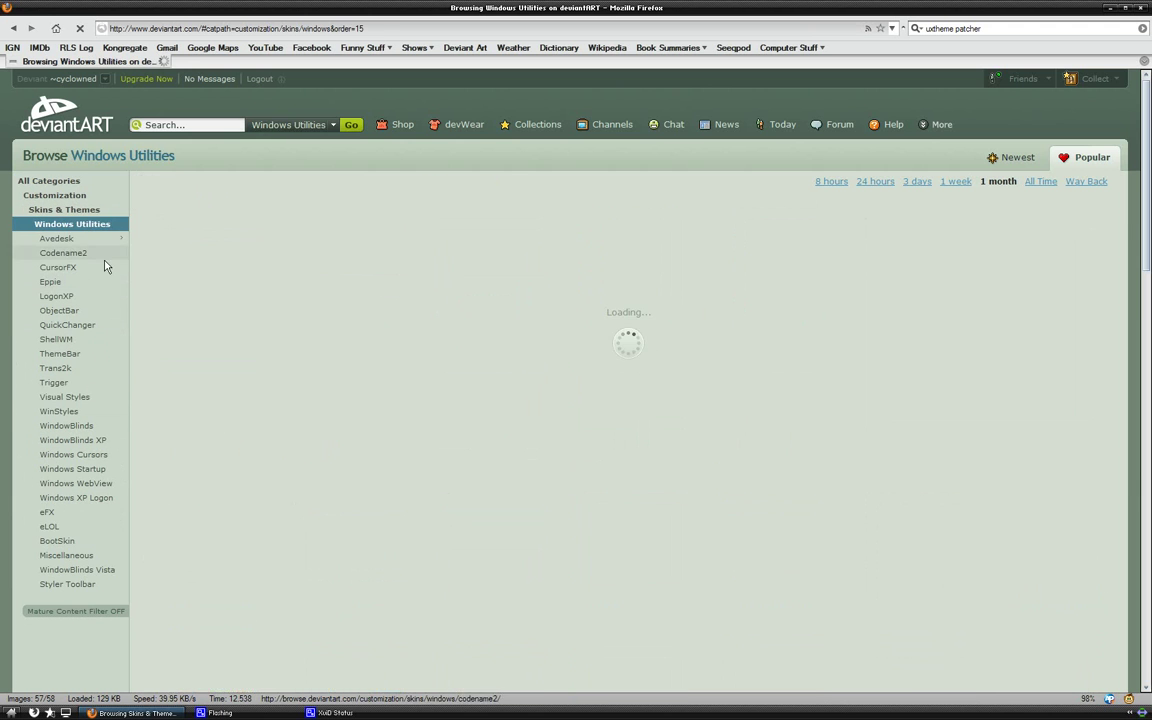
click(78, 398)
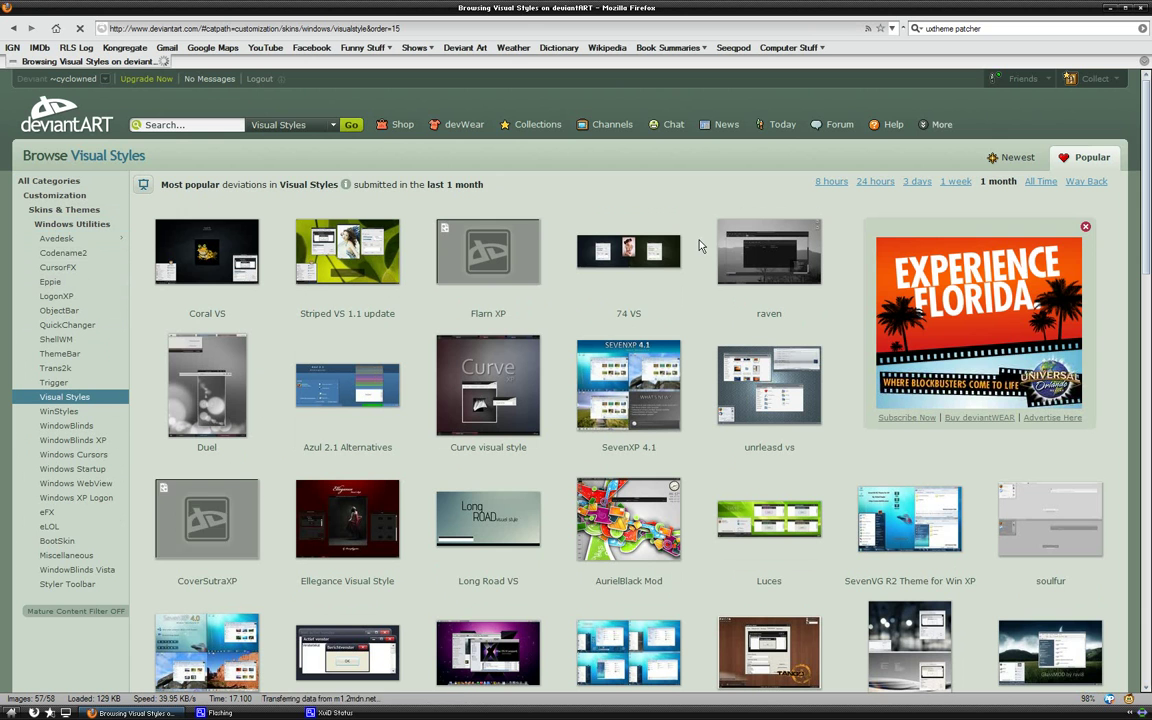
Step: Open the Flarn XP visual style page and choose to save its download
click(490, 253)
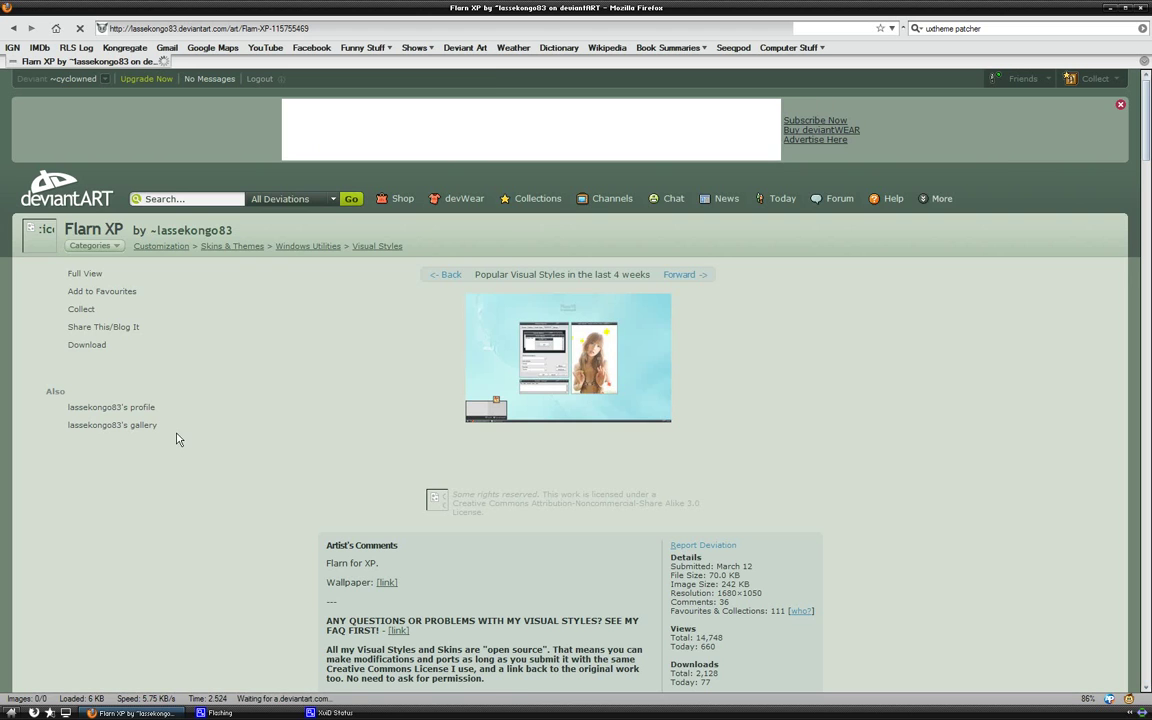
click(86, 345)
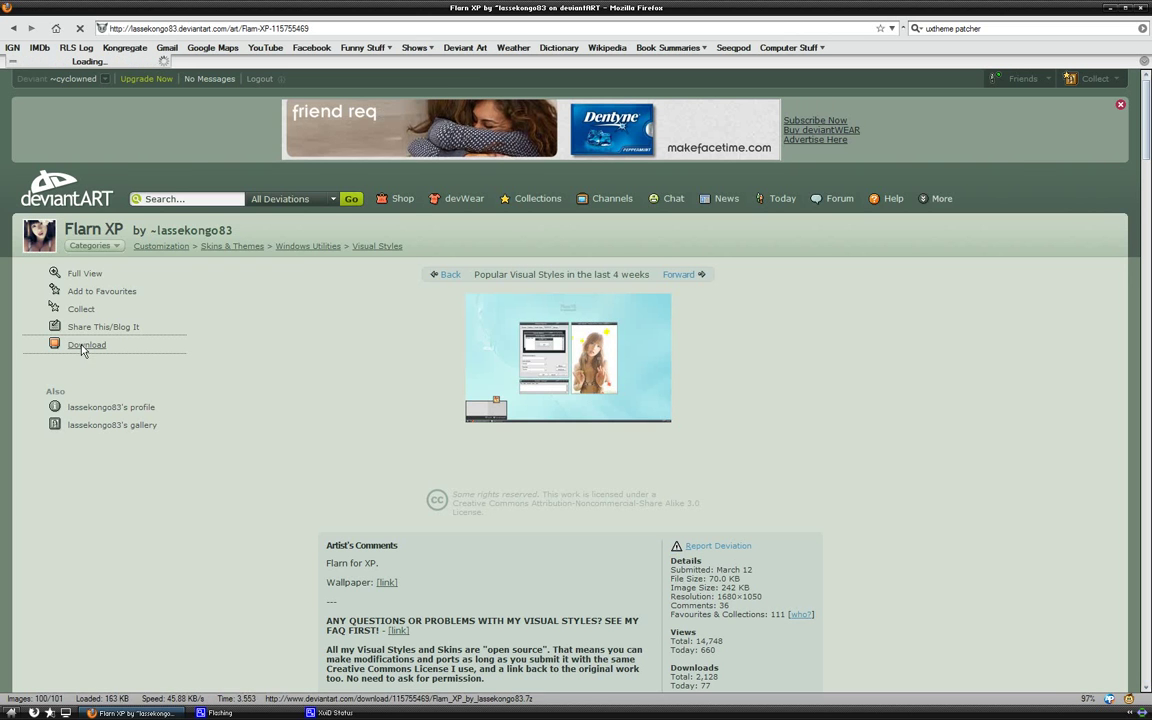
click(1111, 8)
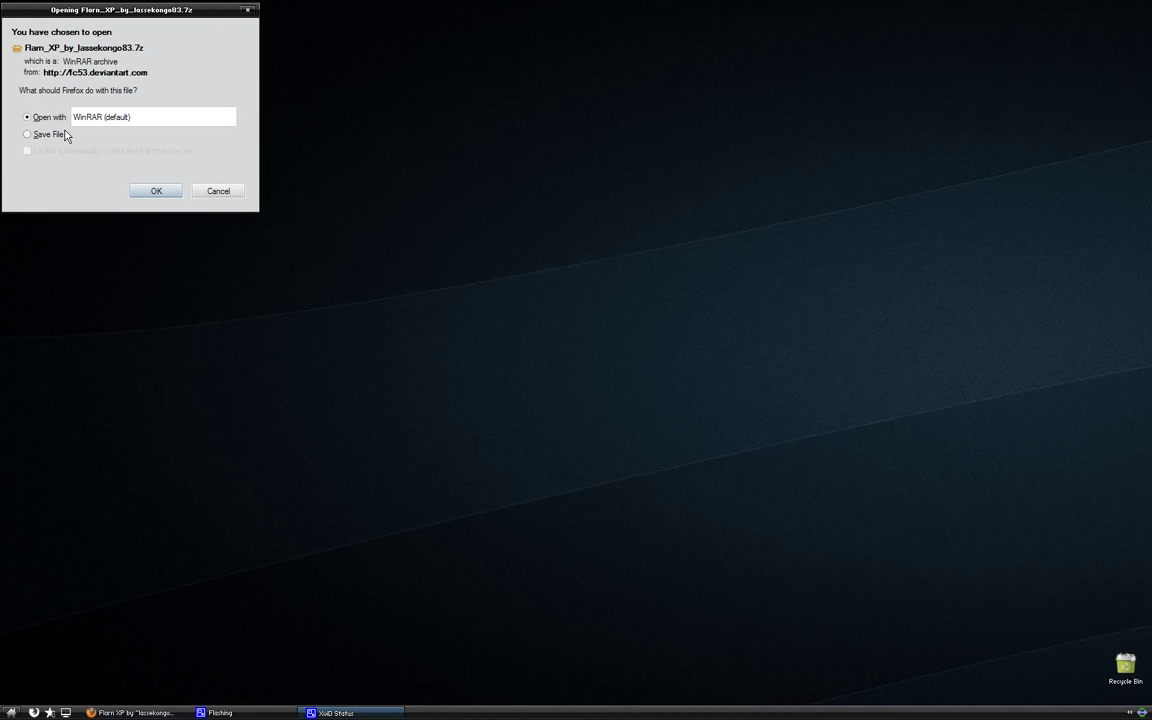
click(62, 134)
click(146, 196)
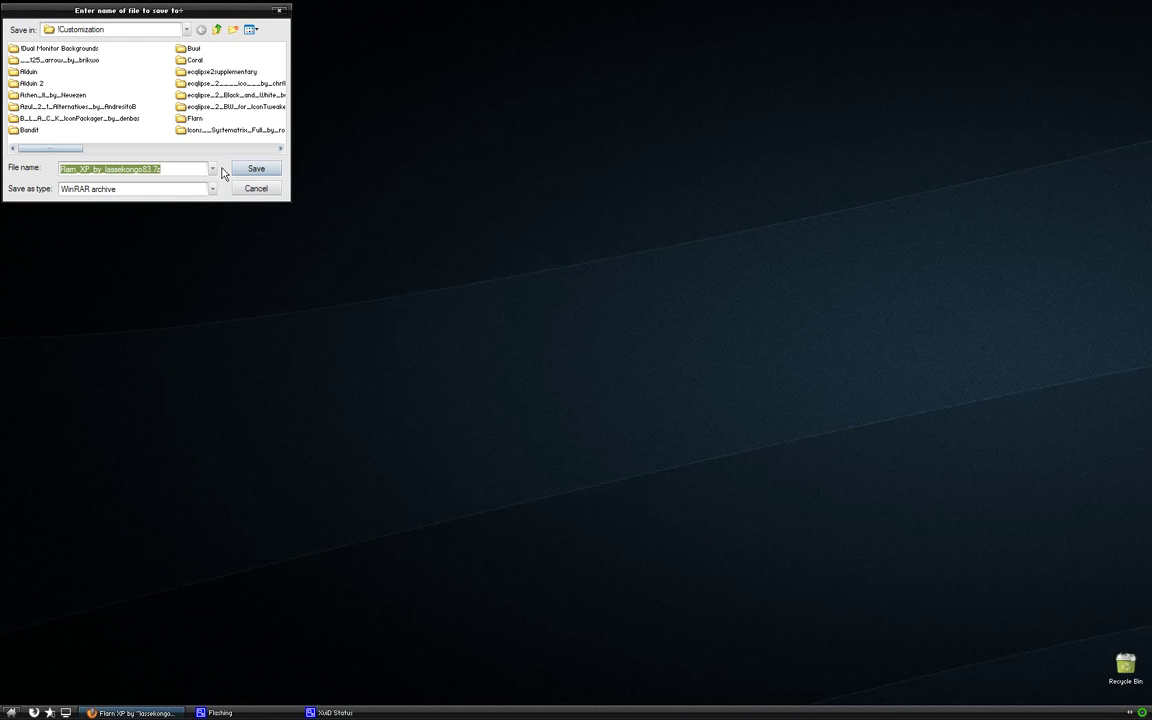
Step: Save the Flarn XP 7z archive into the !Customization folder
click(217, 30)
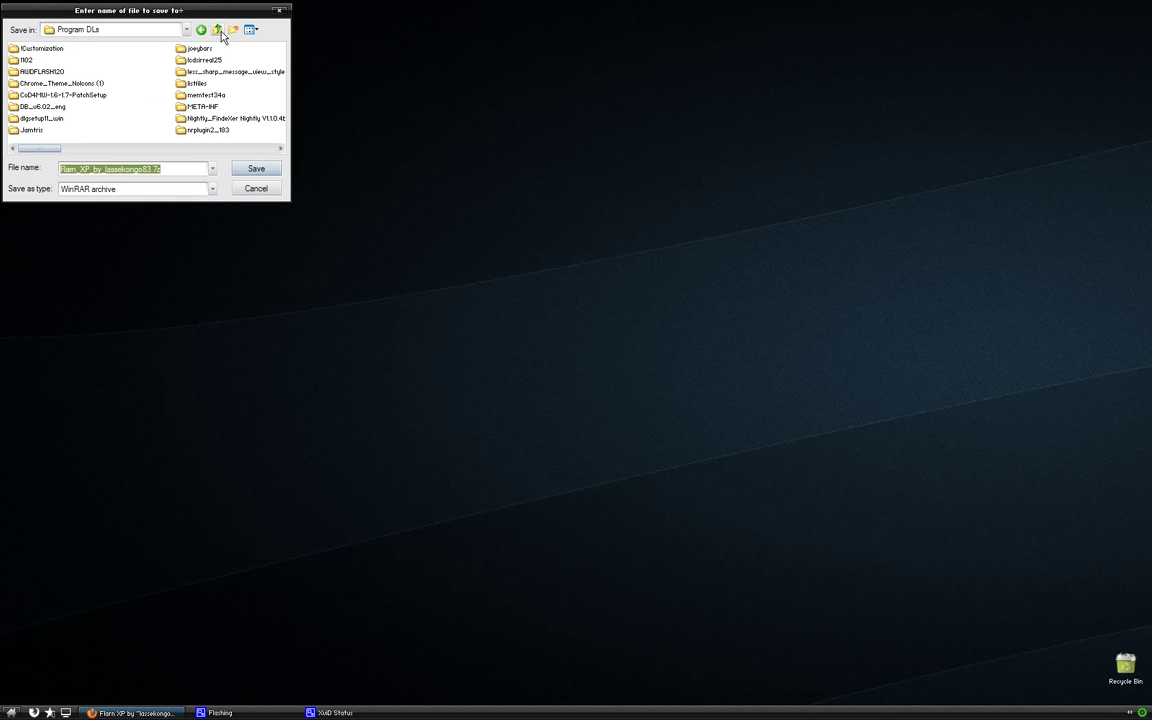
double_click(51, 47)
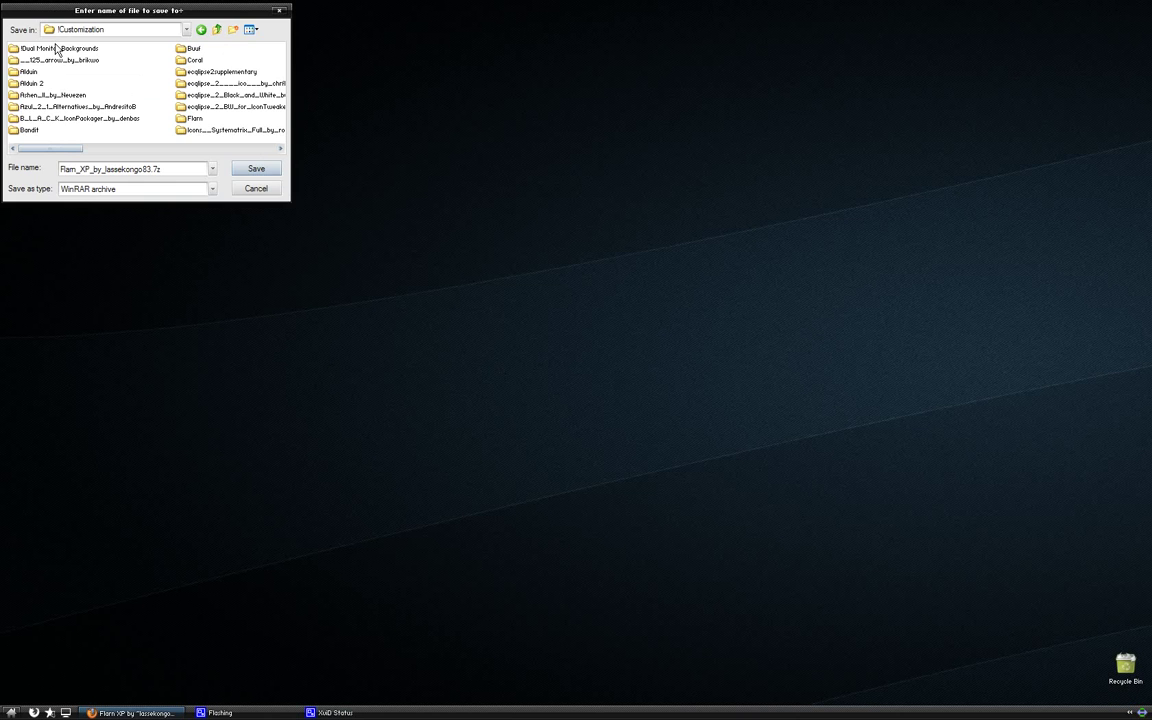
click(243, 169)
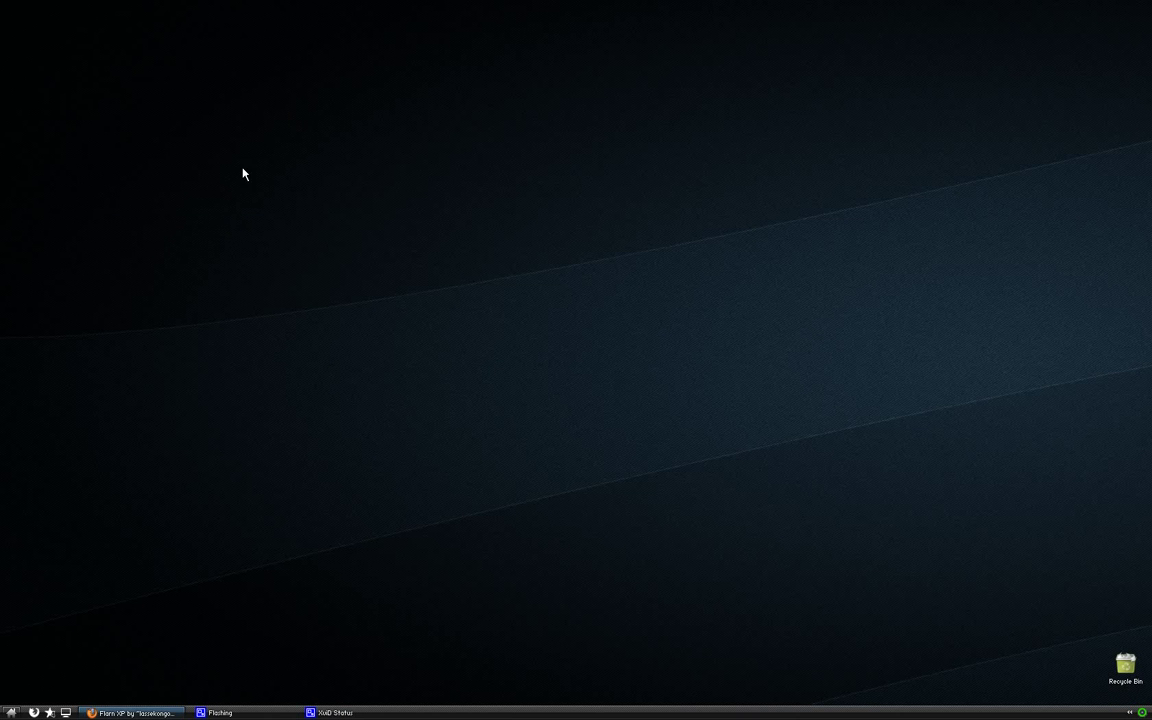
Step: Open D:\Downloads\Program DLs\!Customization in My Computer
click(70, 712)
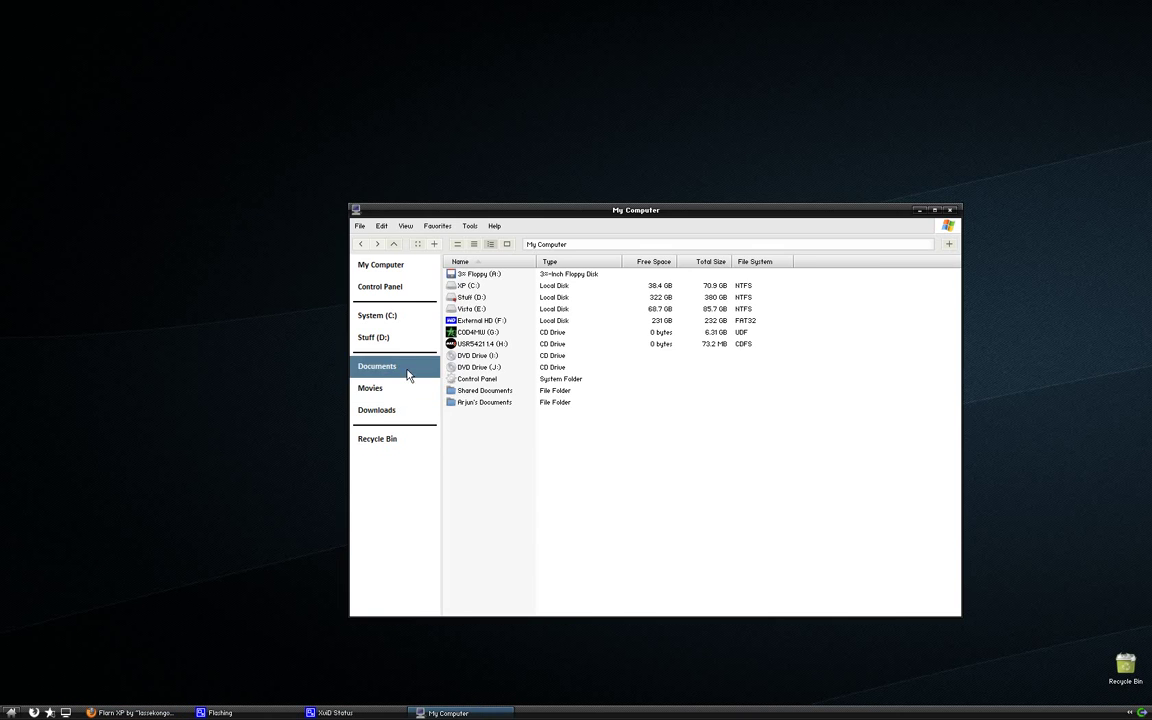
click(385, 410)
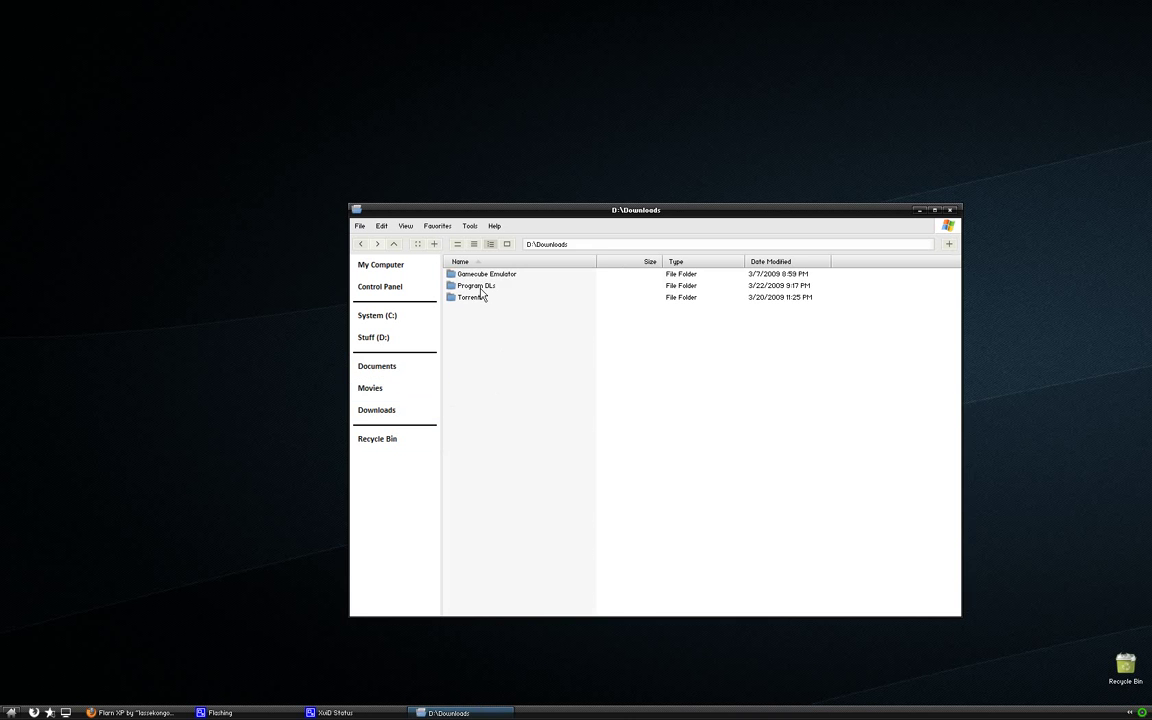
double_click(479, 286)
double_click(468, 274)
scroll(510, 488, down, 5)
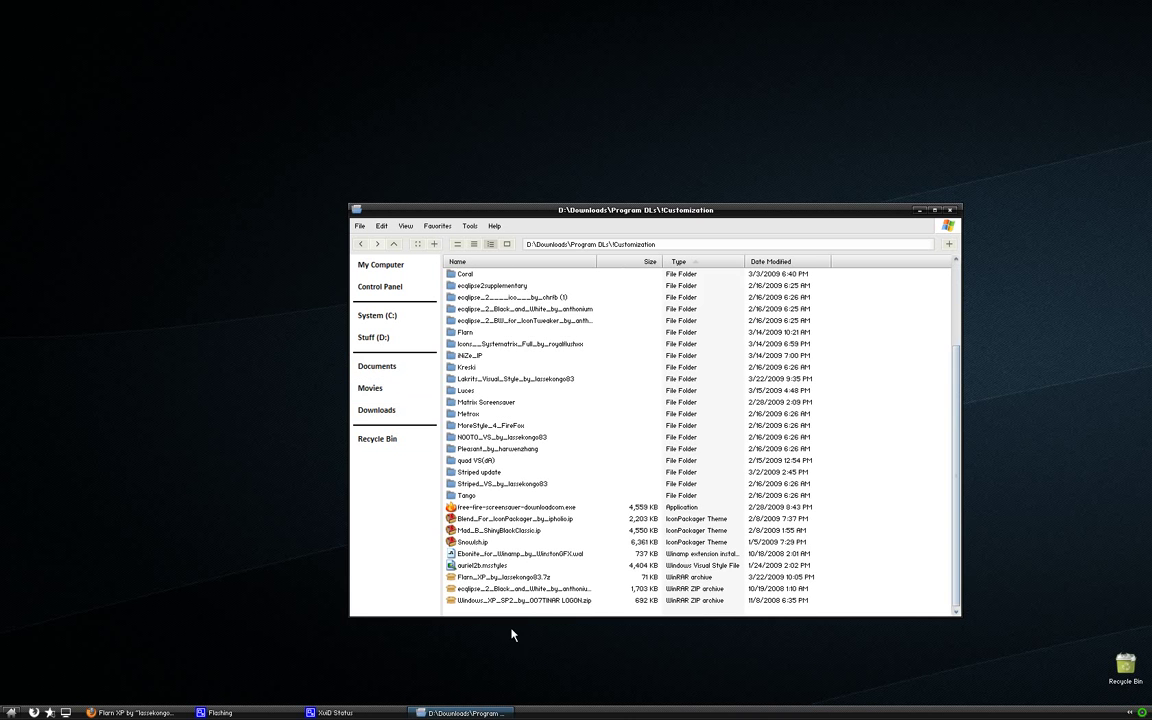
Step: Extract the Flarn_XP archive and open the resulting Flarn folder
click(497, 577)
right_click(497, 577)
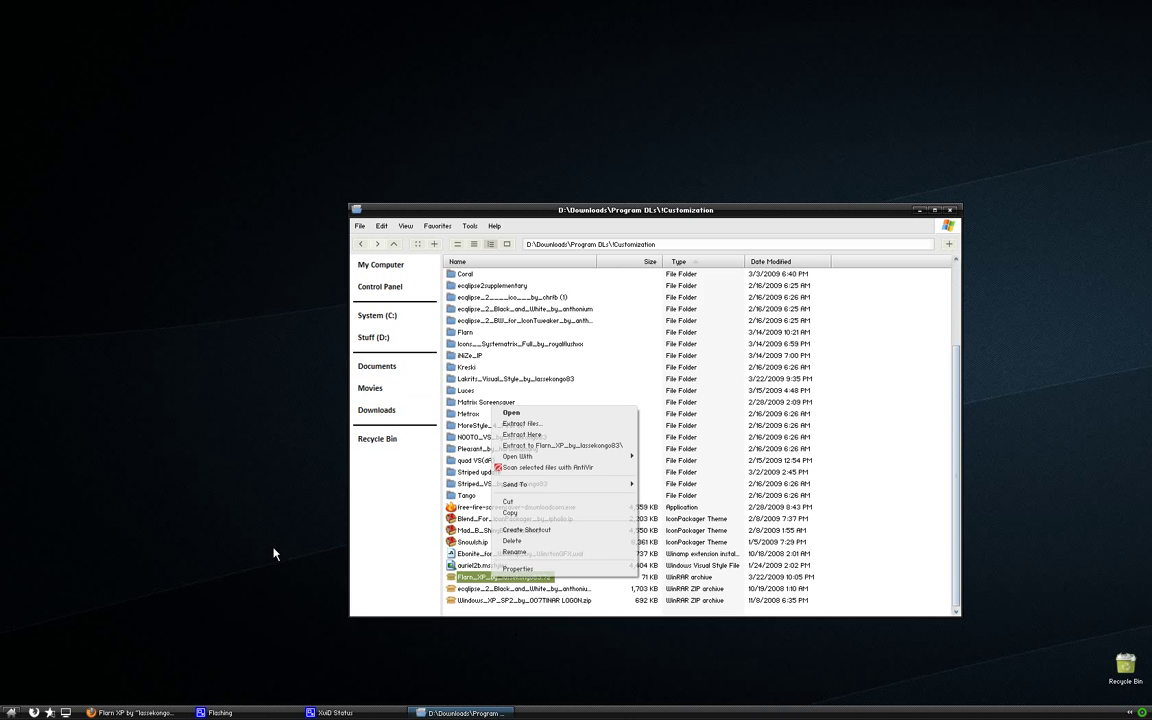
click(498, 372)
double_click(466, 332)
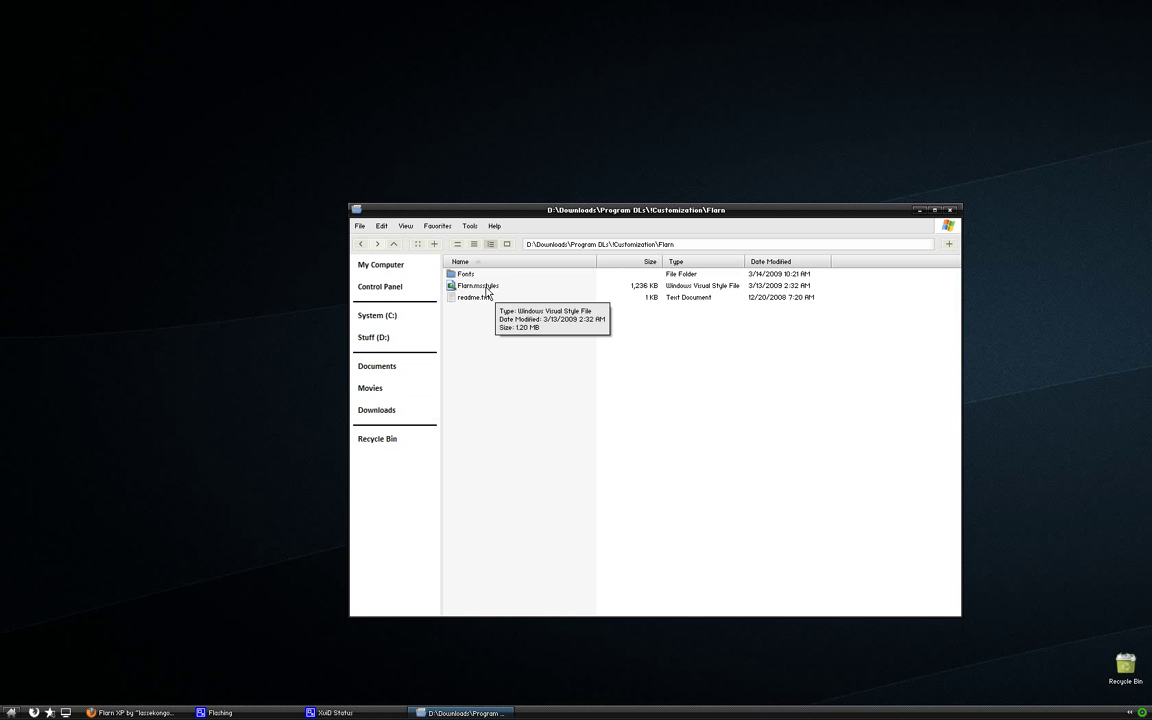
Step: Open Flarn.msstyles and apply Flarn with the Normal colour scheme and HaxCorp S8 font
click(487, 291)
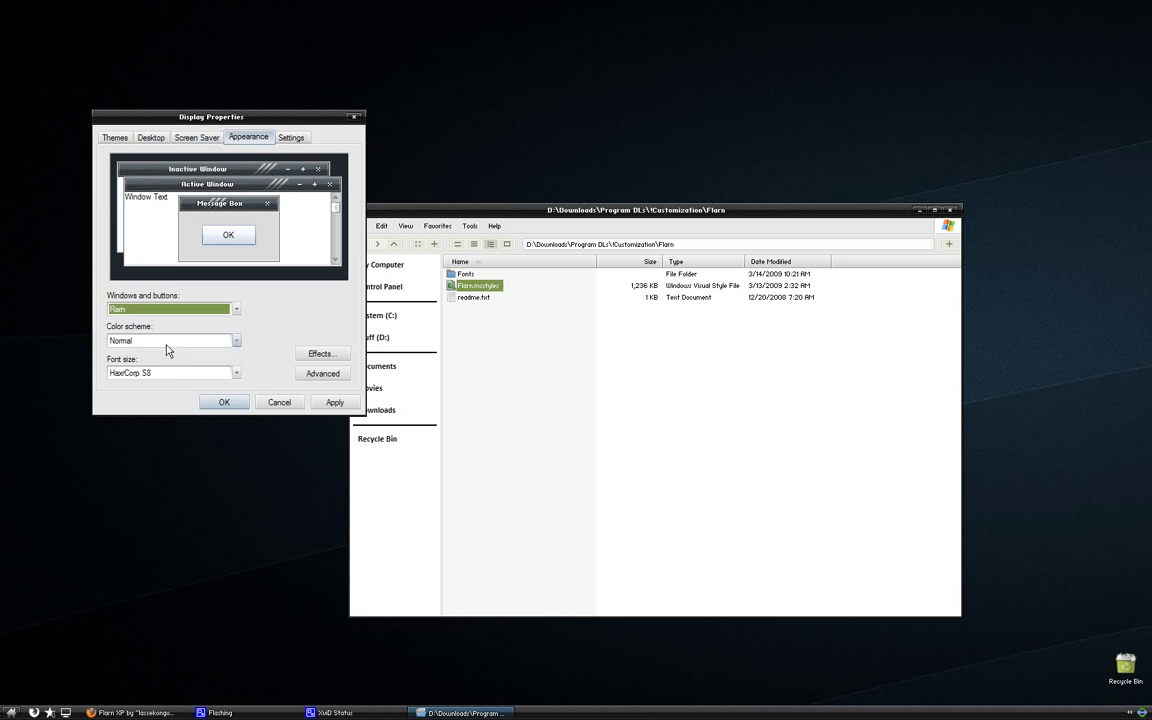
key(Tab)
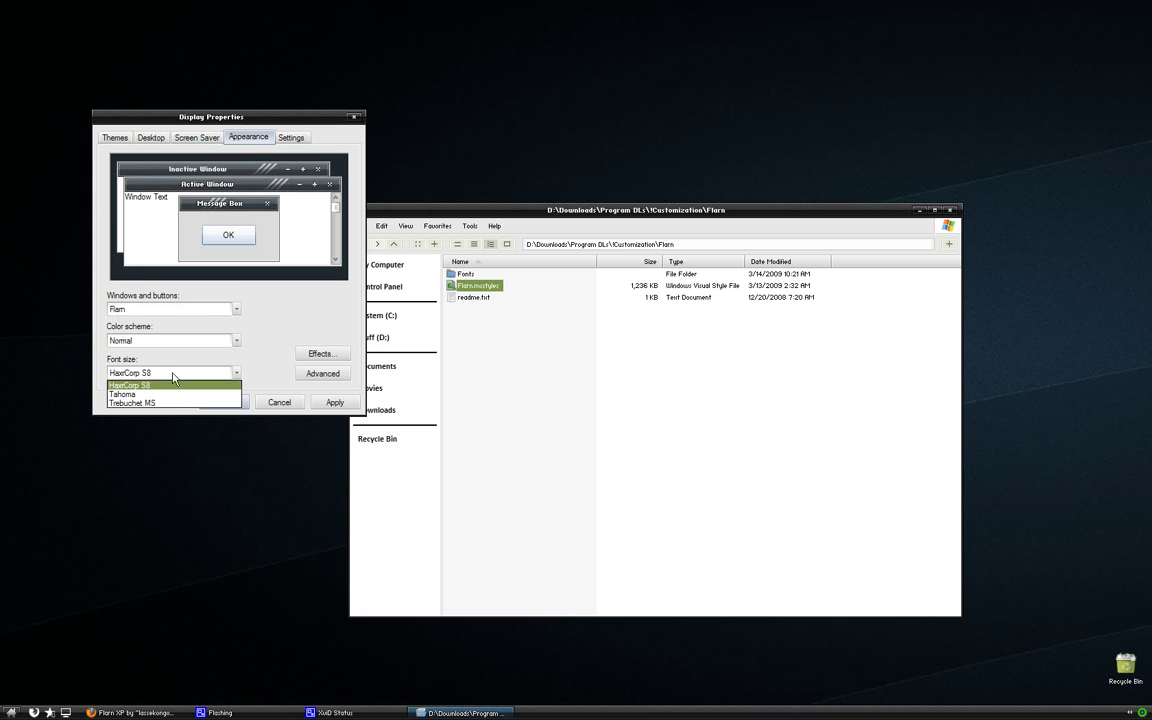
click(172, 385)
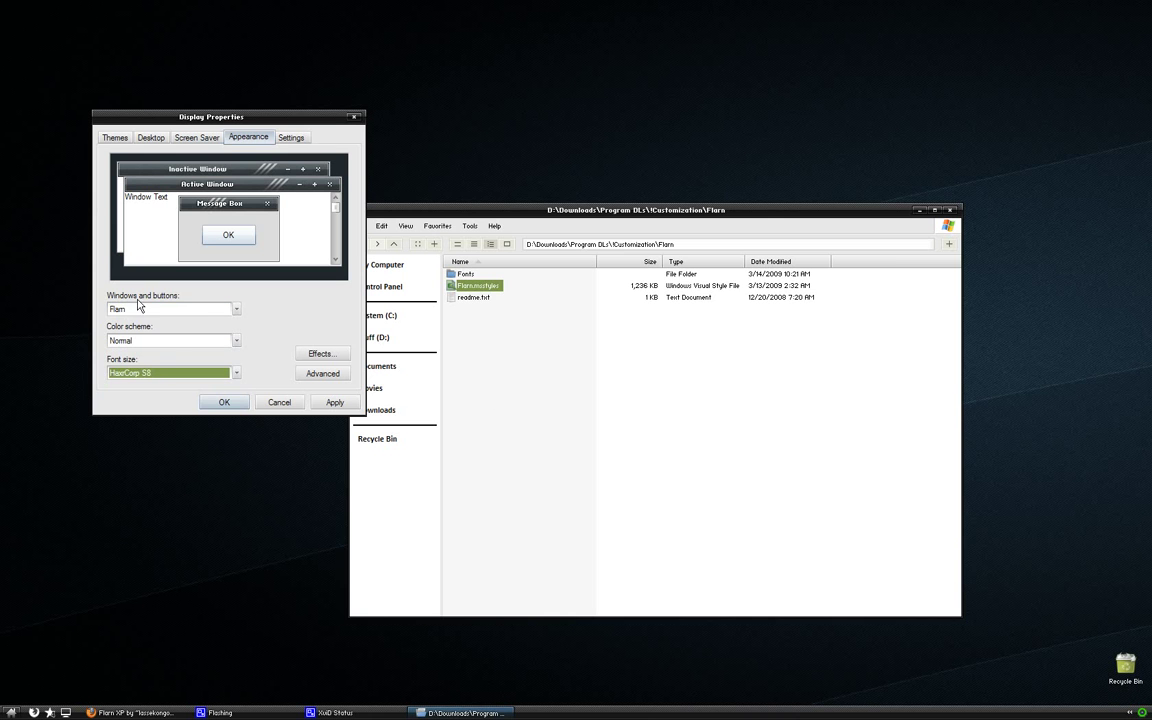
click(170, 340)
click(150, 318)
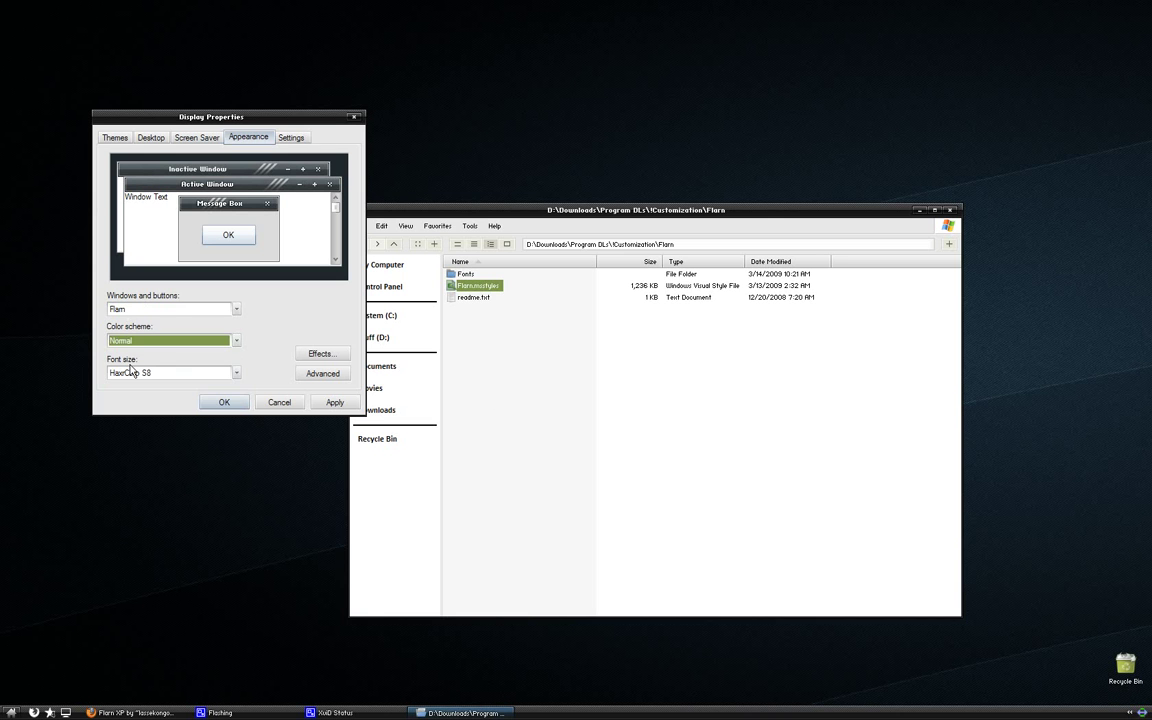
click(130, 372)
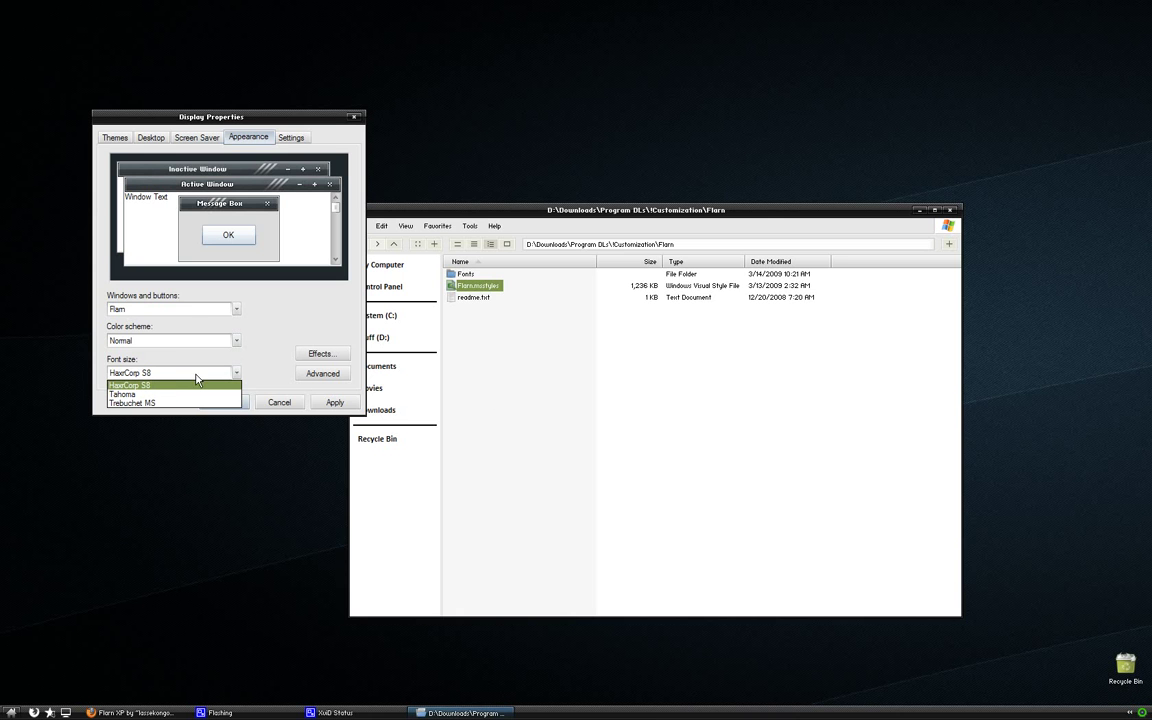
click(172, 386)
click(220, 342)
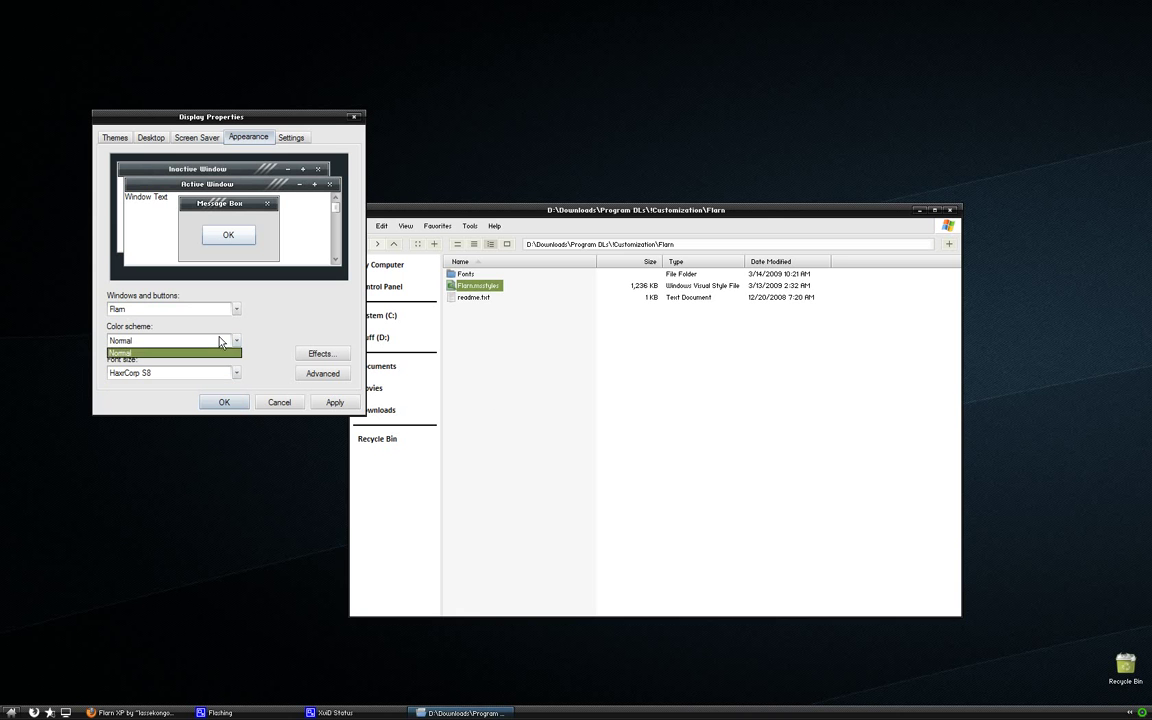
click(220, 342)
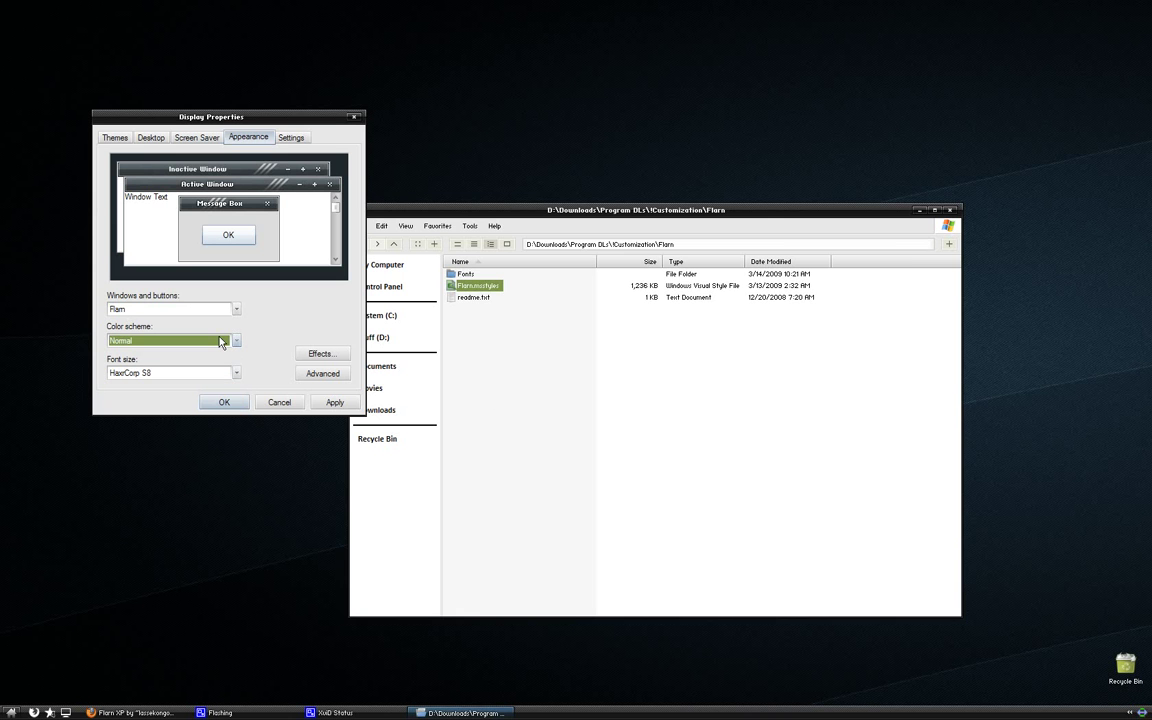
click(345, 406)
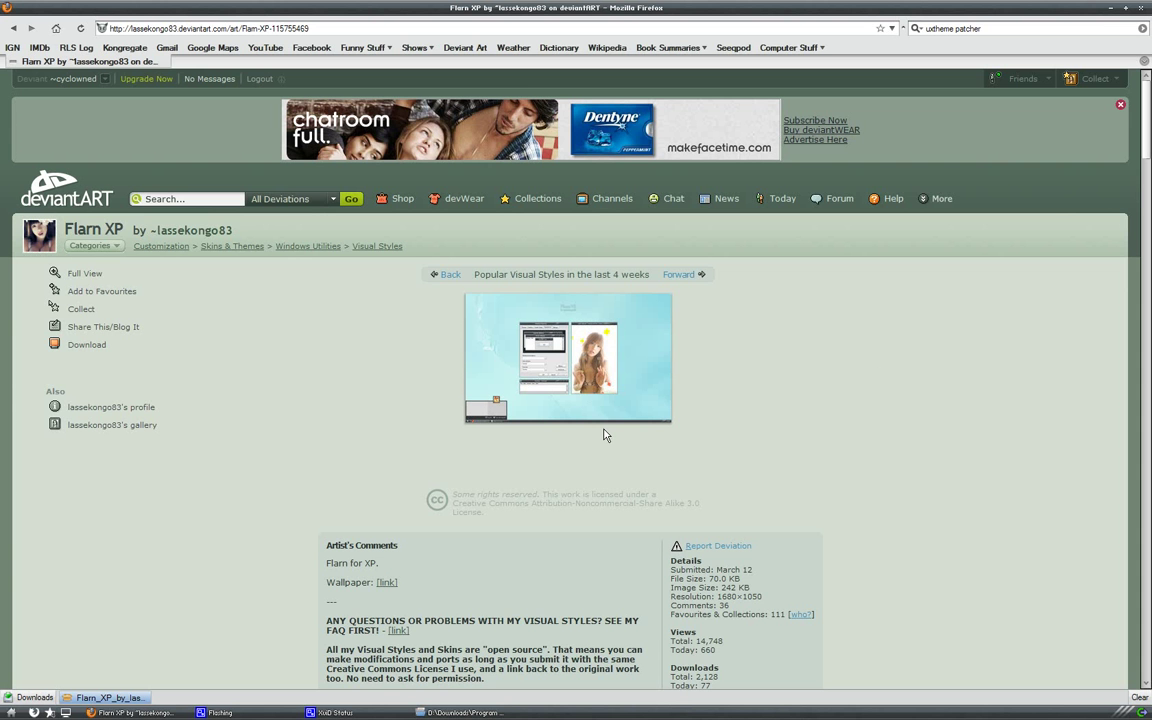
Step: Minimize Firefox and nudge the Flarn folder window up and right beside Display Properties
click(1112, 9)
drag(574, 215, 603, 206)
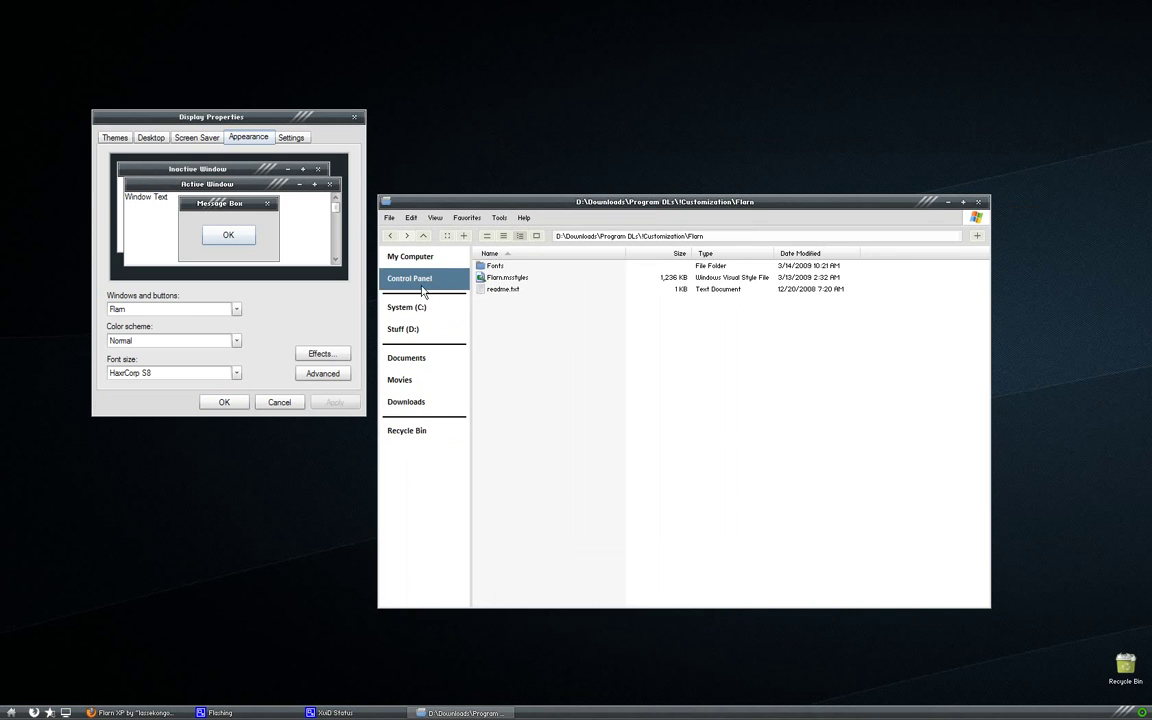